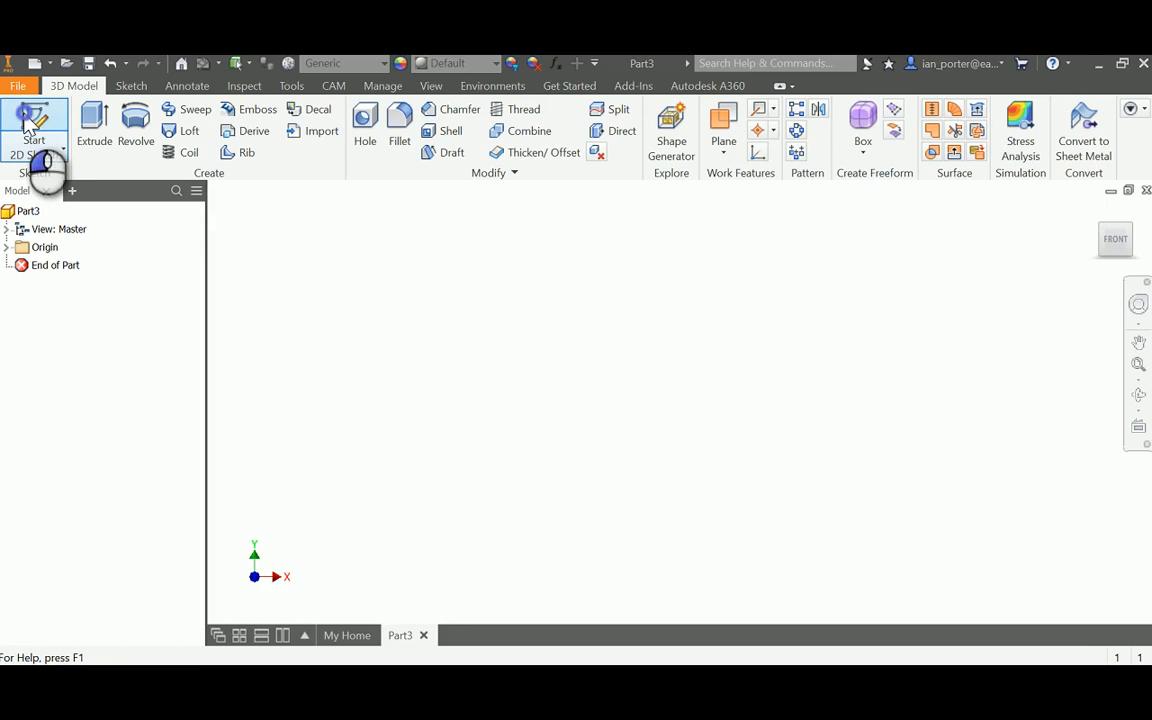
Start a sketch on the horizontal XZ plane and draw a rectangle from the origin, 4 in along X by 3 in.
click(27, 122)
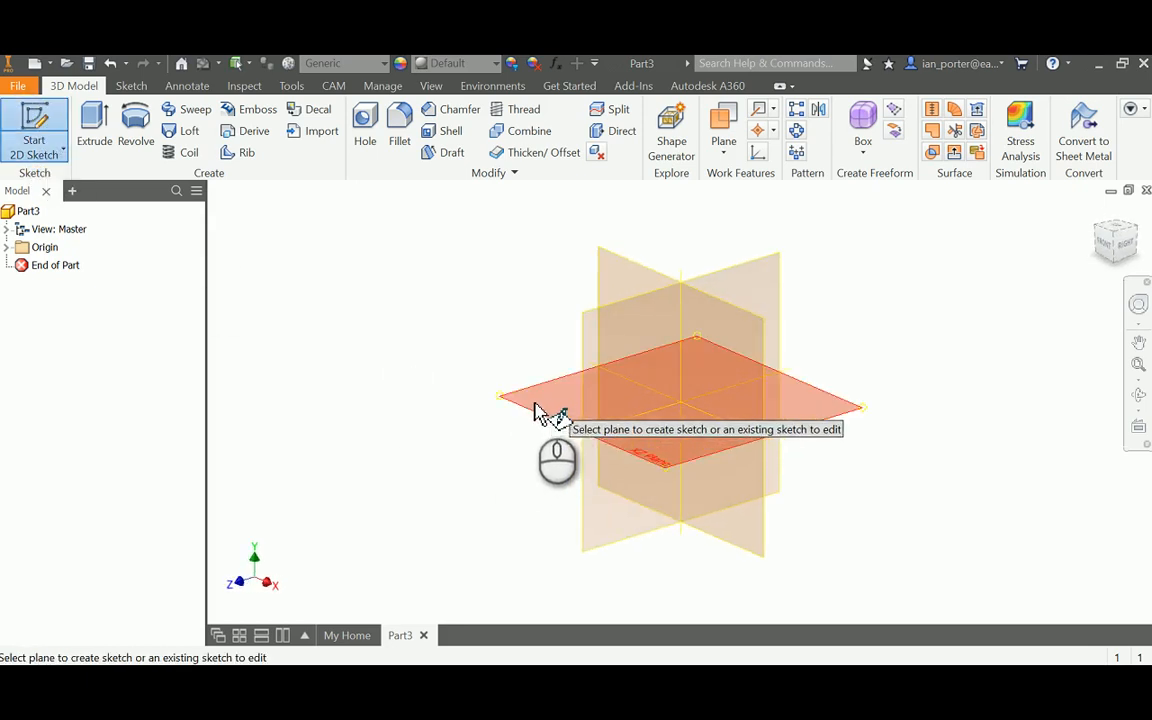
click(537, 401)
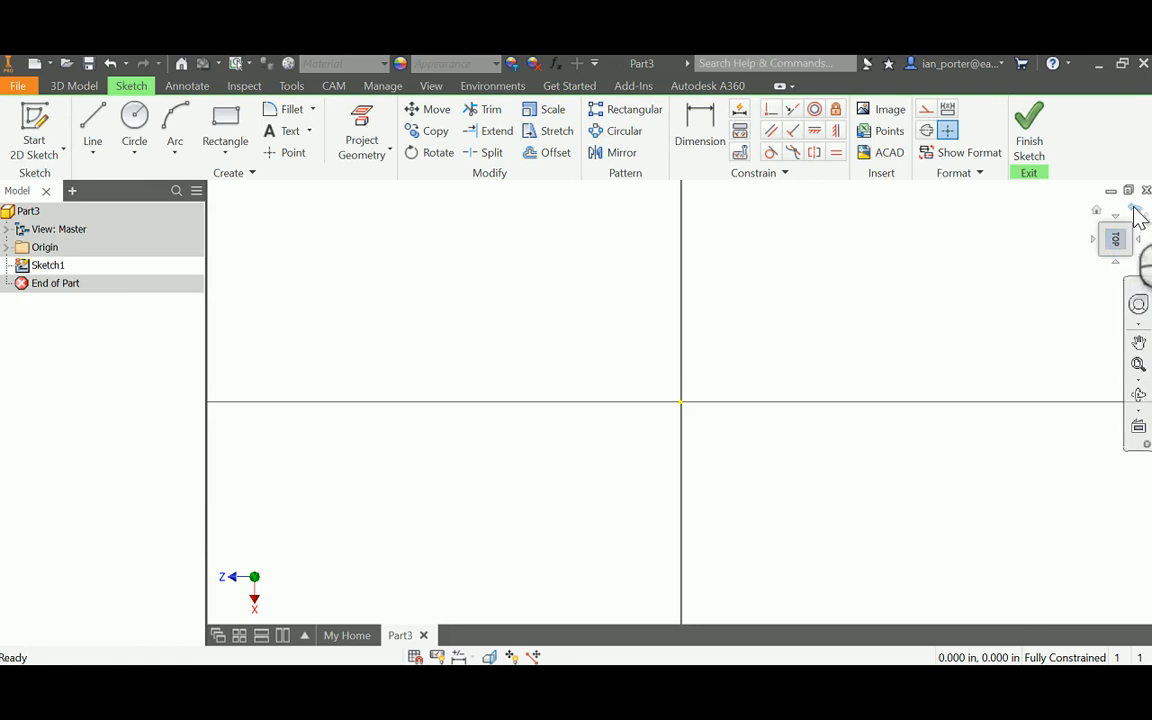
click(1135, 209)
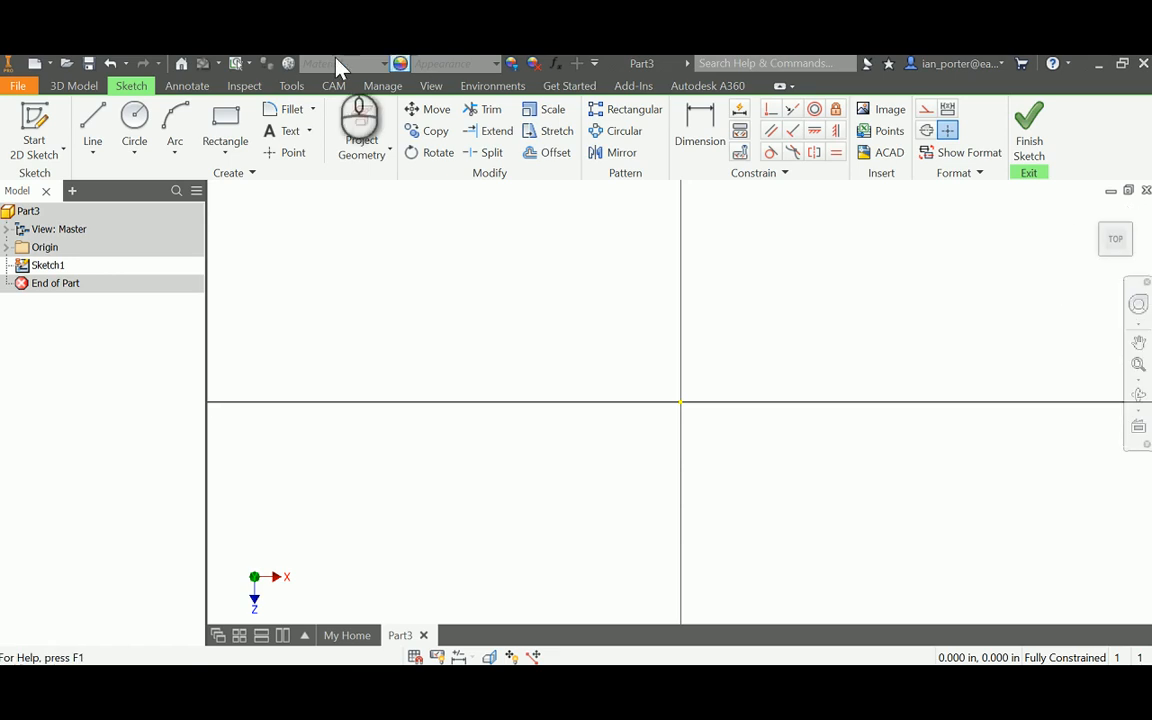
click(225, 120)
mouse_move(773, 413)
middle_down()
mouse_move(702, 427)
mouse_move(548, 491)
middle_up()
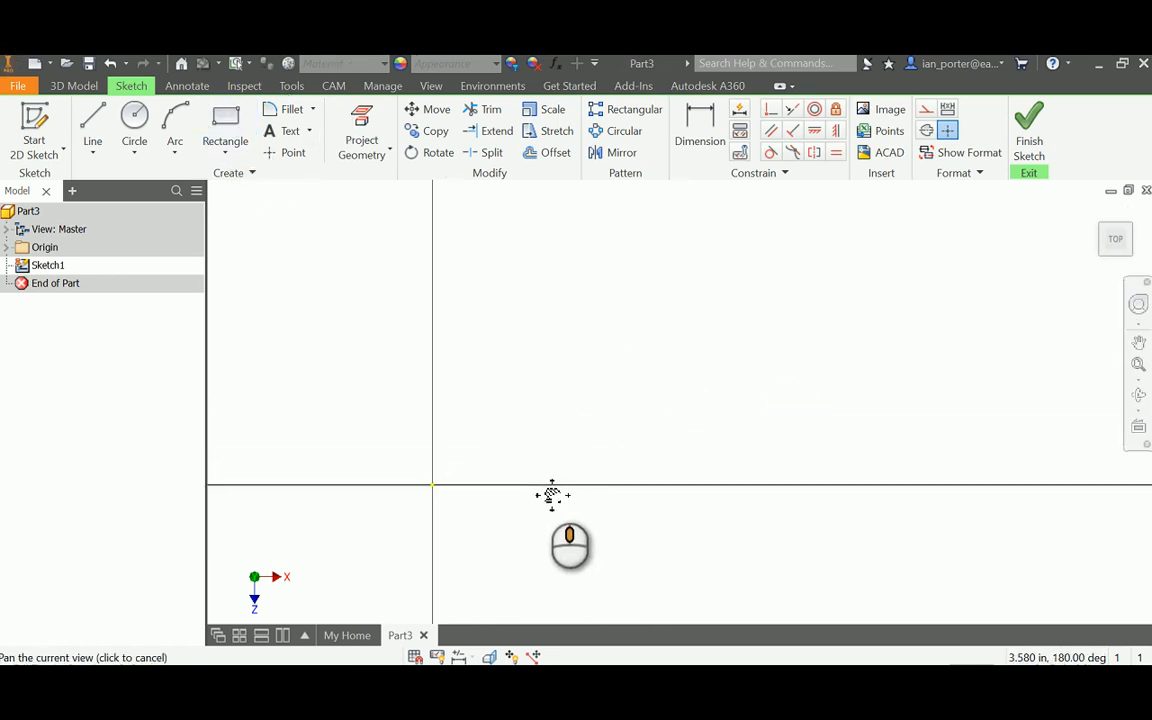
click(432, 485)
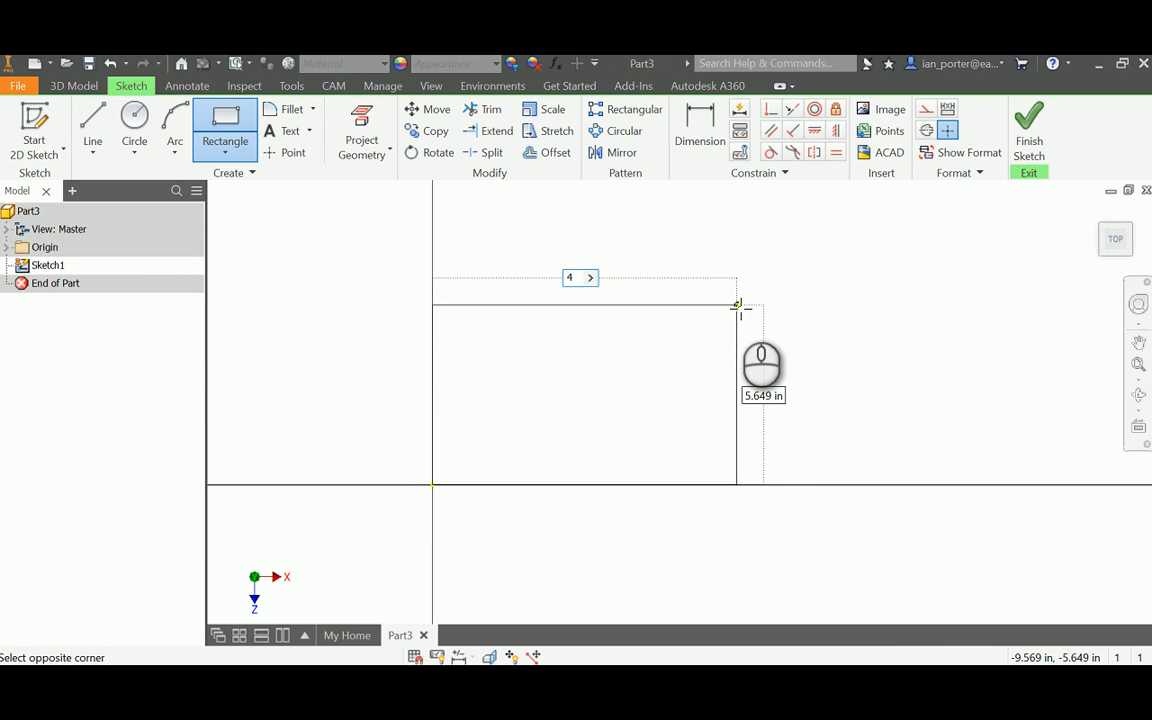
key(Tab)
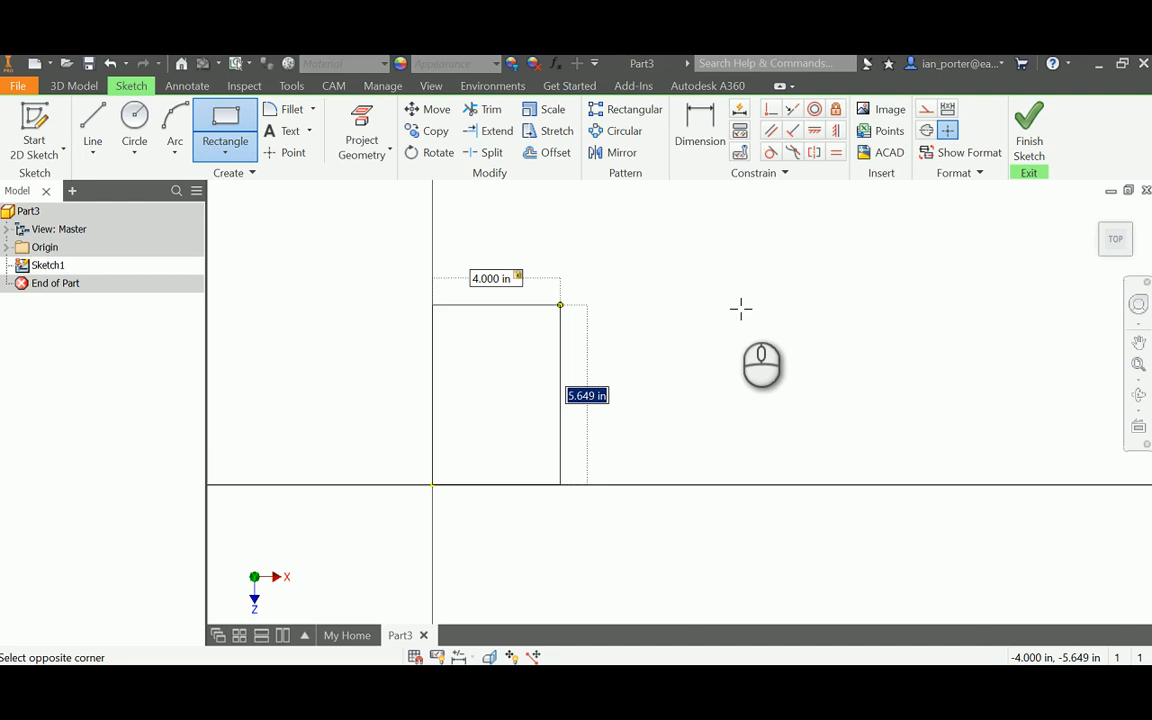
key(Return)
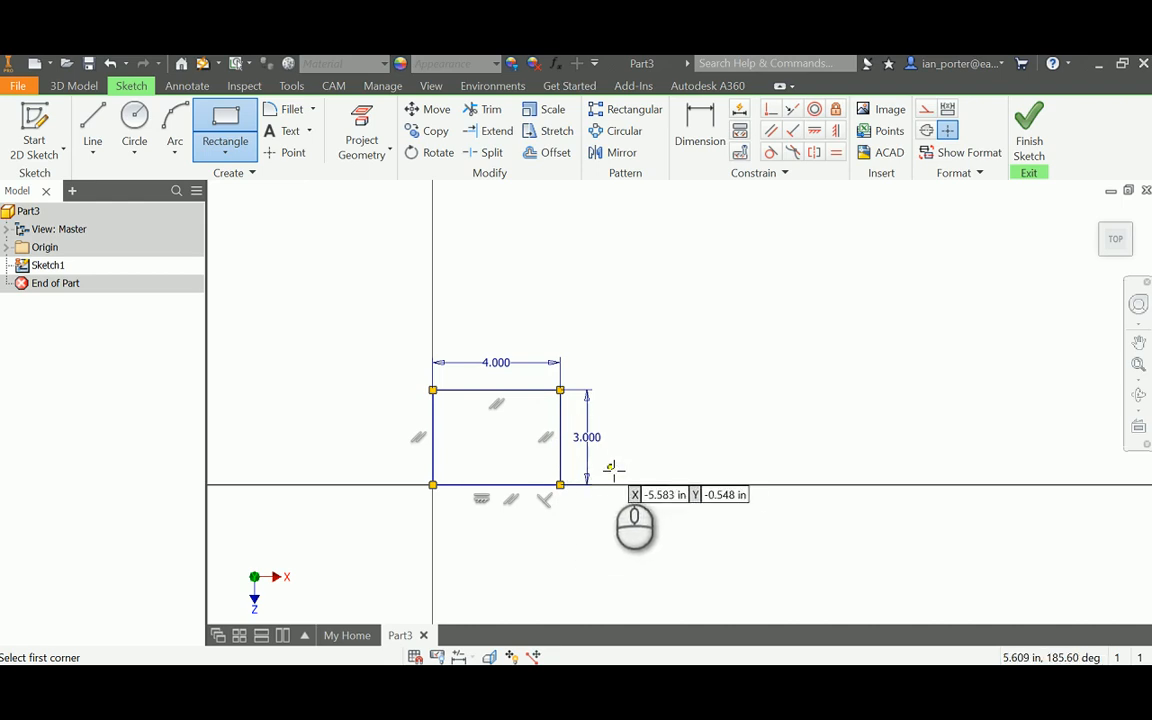
Extrude the rectangle 1 in upward as a solid block.
key(e)
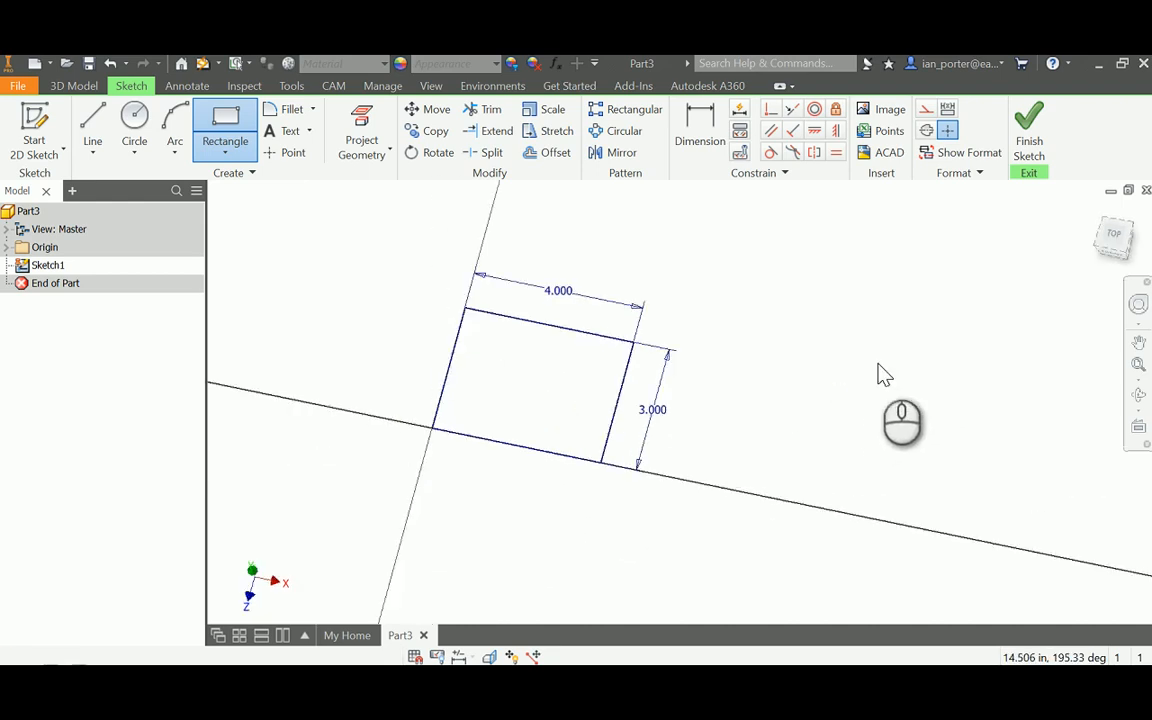
middle_drag(1026, 467, 726, 457)
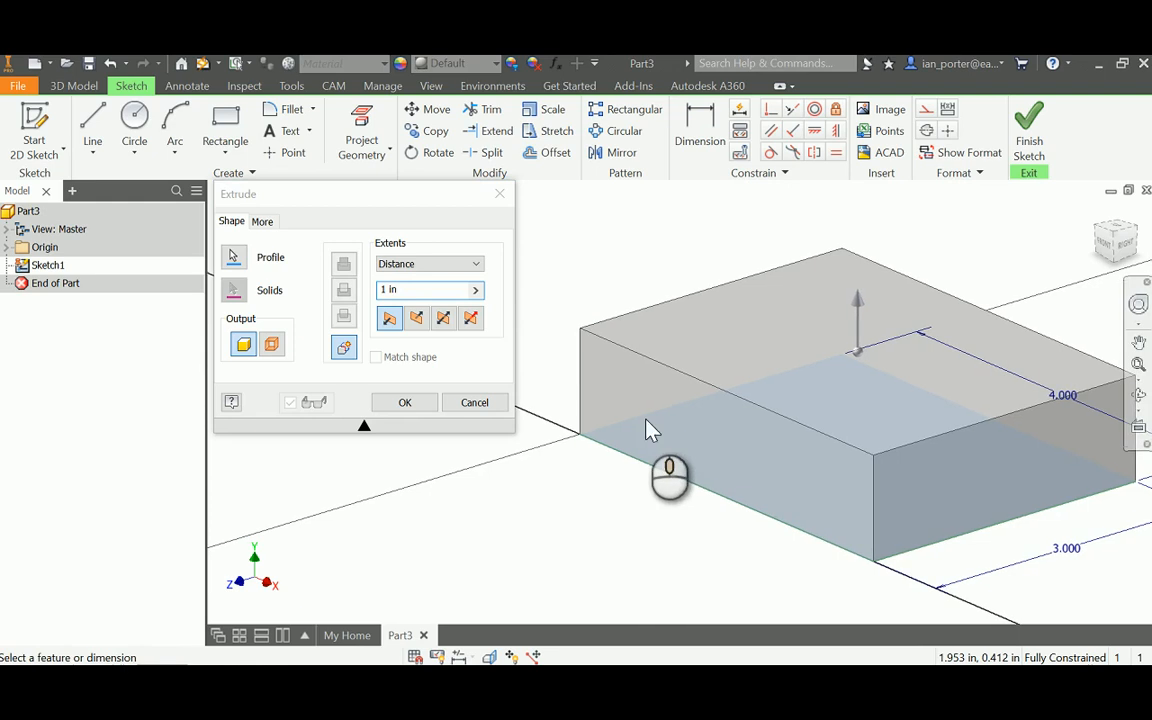
click(405, 402)
Fillet the two vertical front corner edges of the block with a 0.5 in radius.
scroll(748, 468, up, 3)
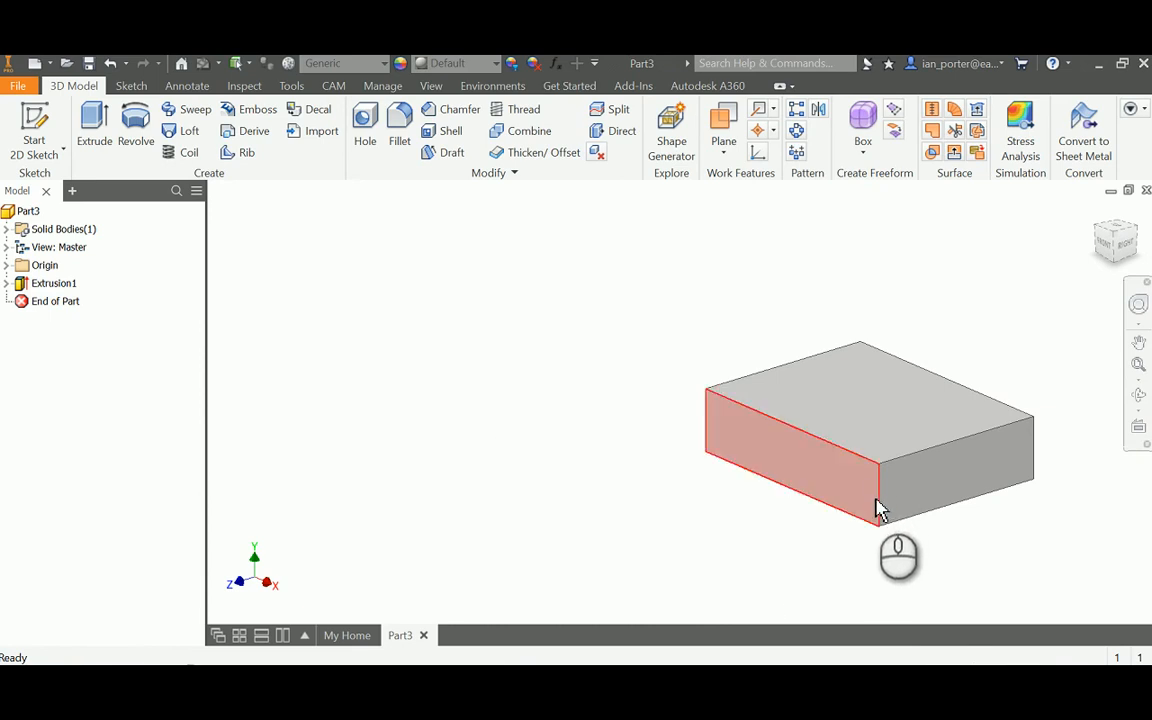
click(399, 130)
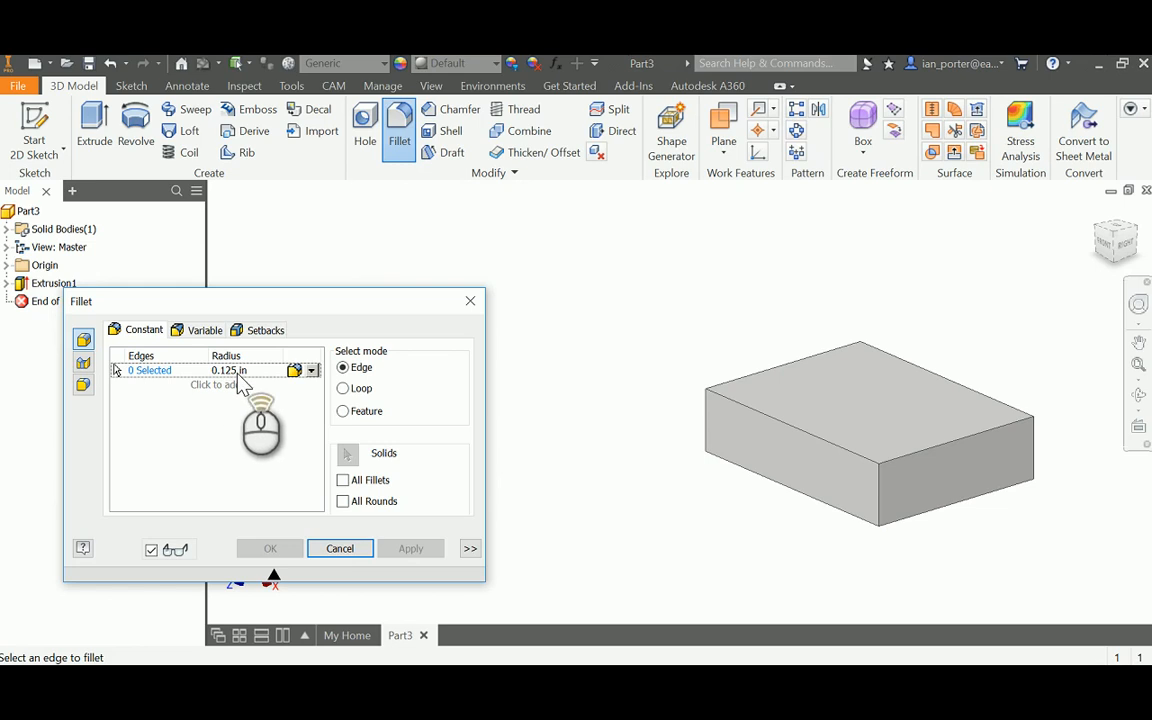
click(232, 371)
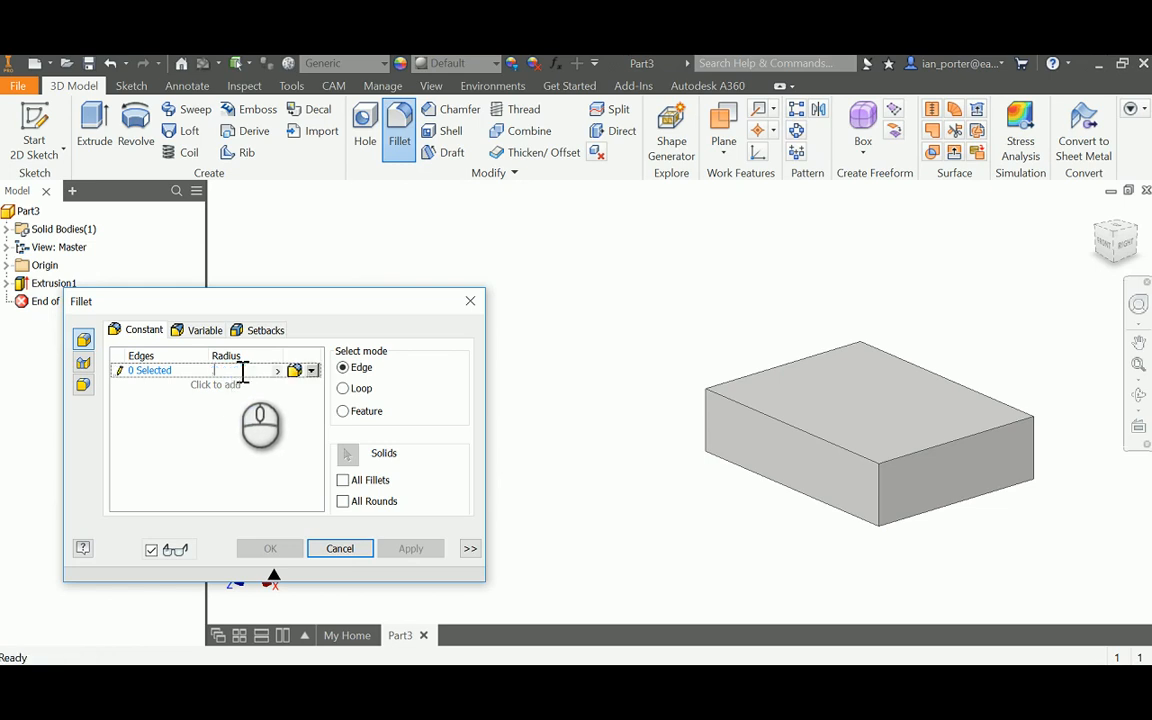
click(708, 424)
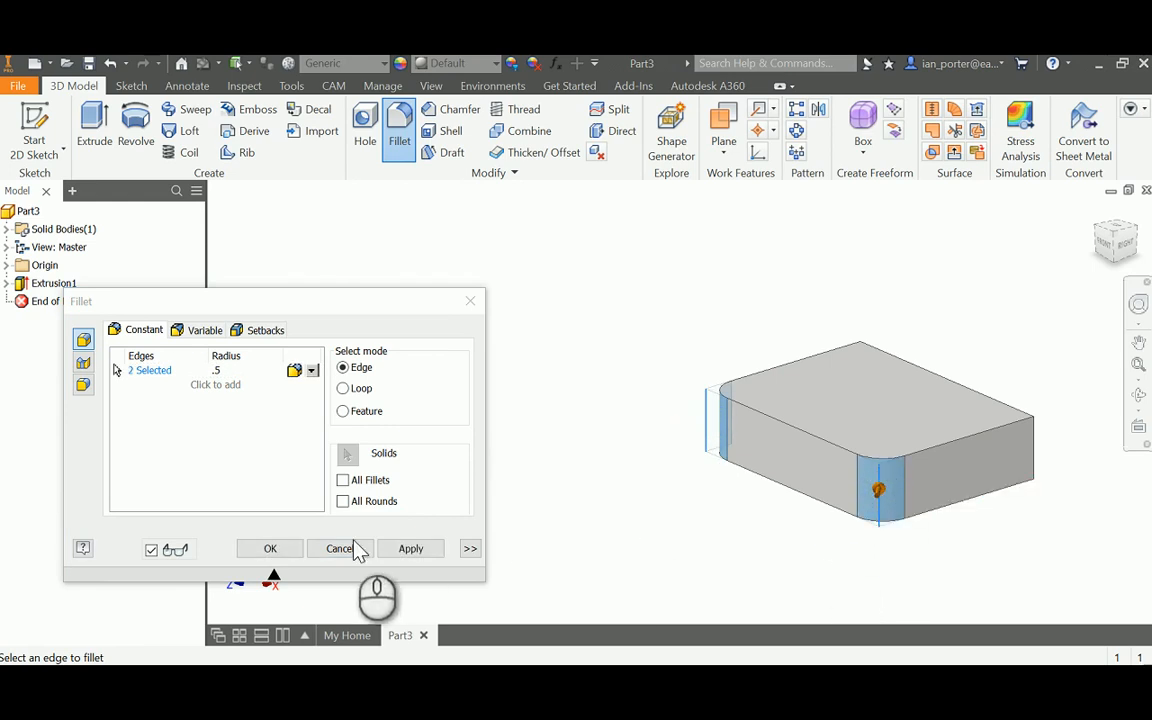
click(270, 548)
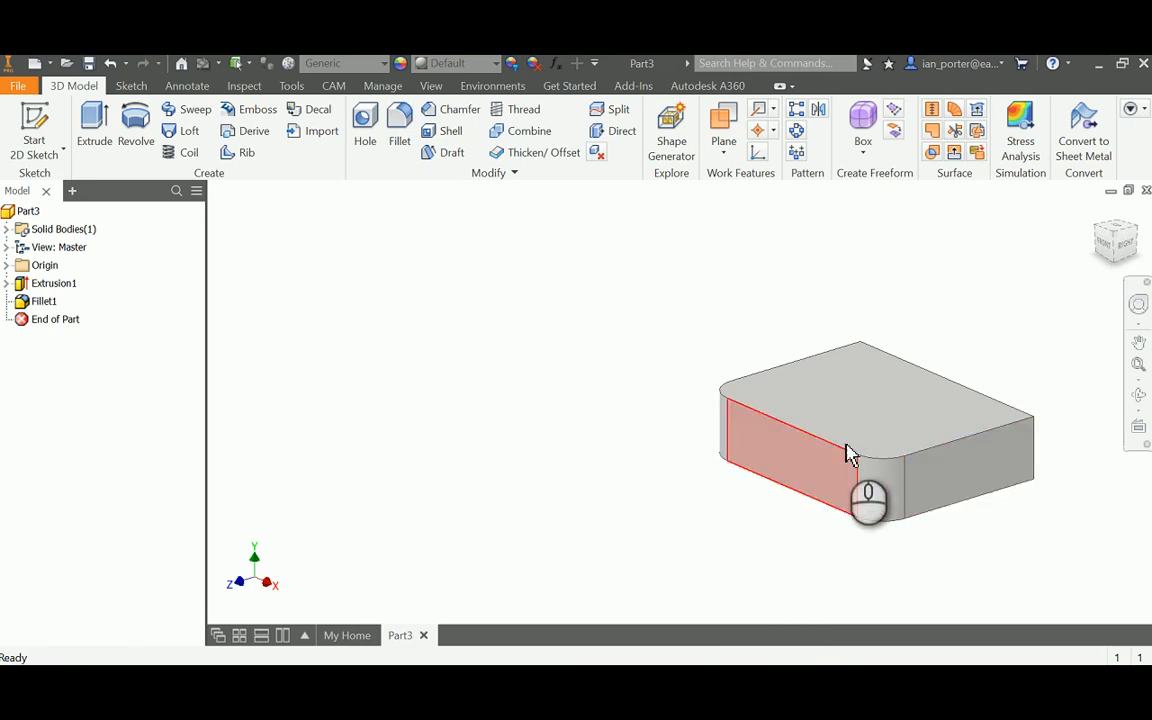
Start a sketch on the block's top face and place a point about 1.5 in from the left edge and 0.83 in from the front edge.
click(36, 120)
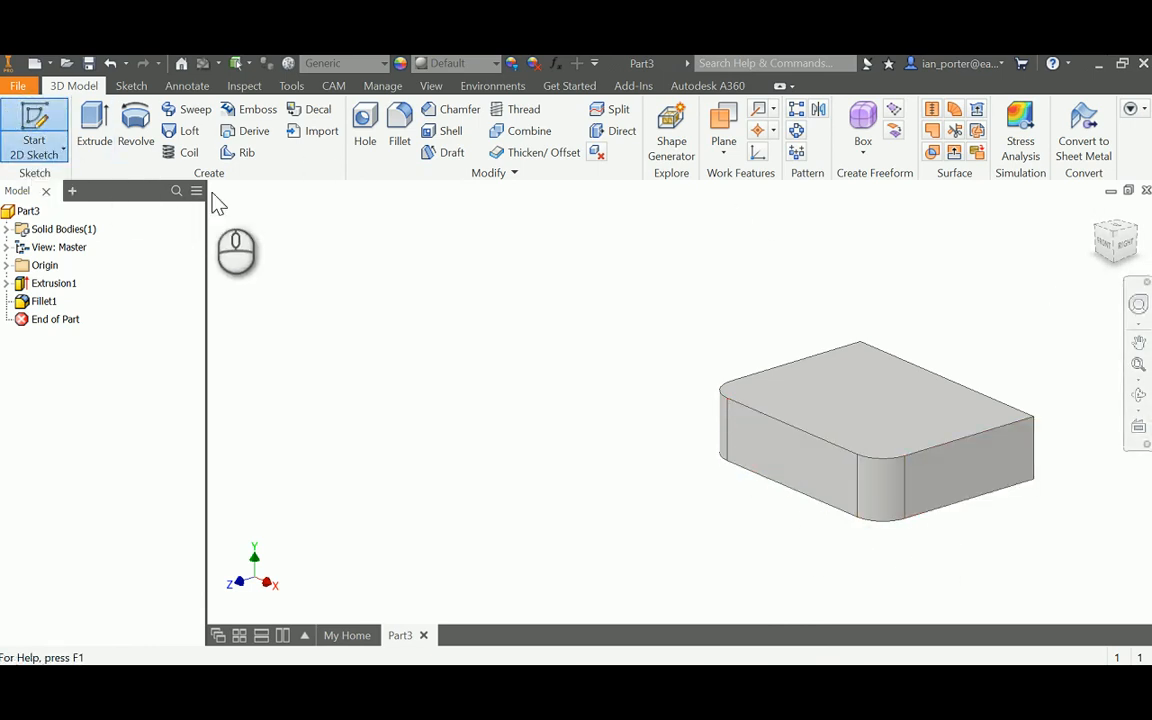
click(823, 396)
middle_drag(882, 478, 833, 360)
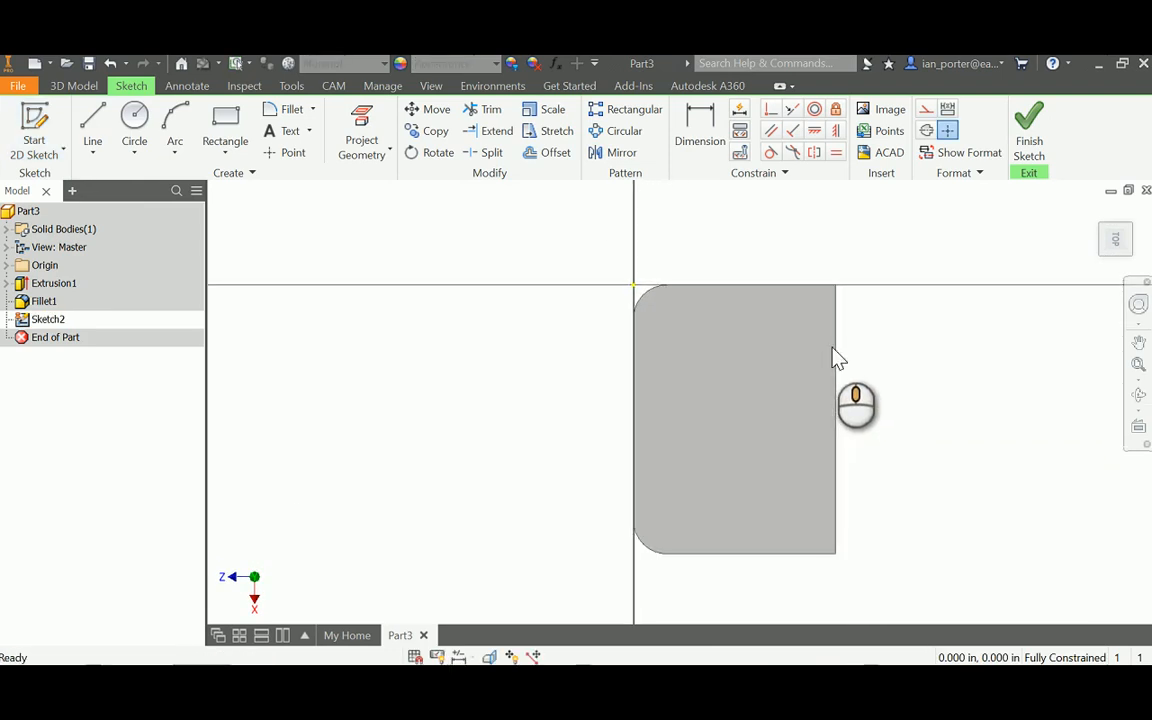
click(1138, 212)
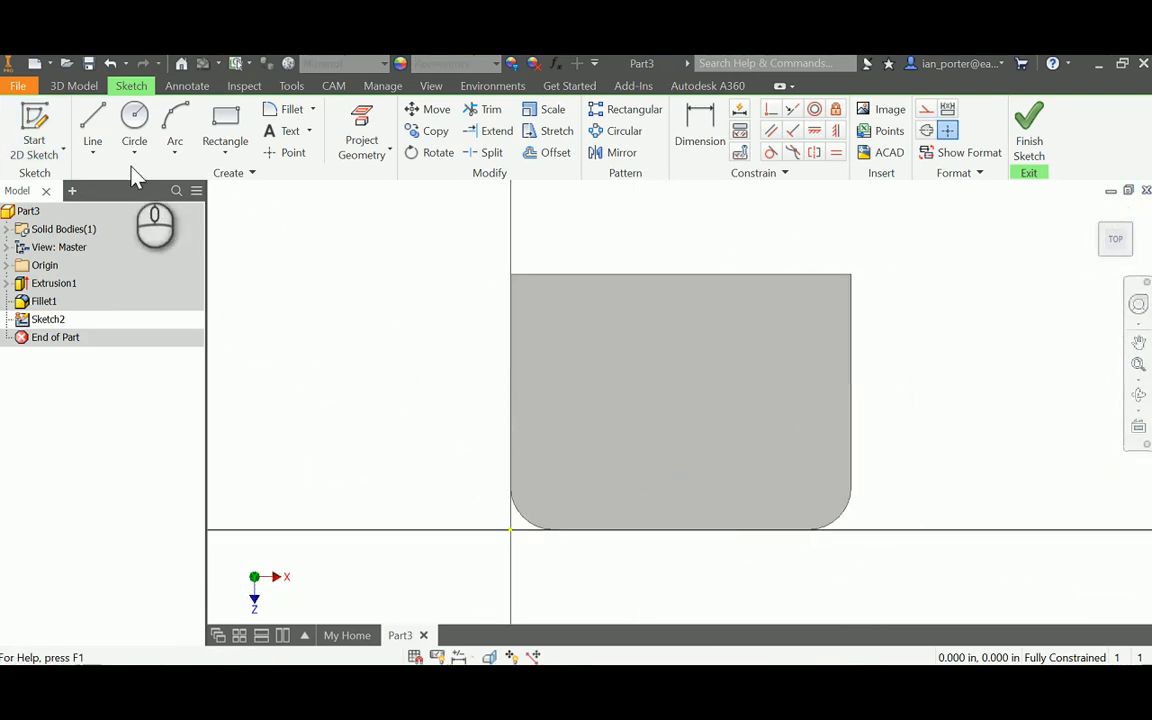
click(288, 152)
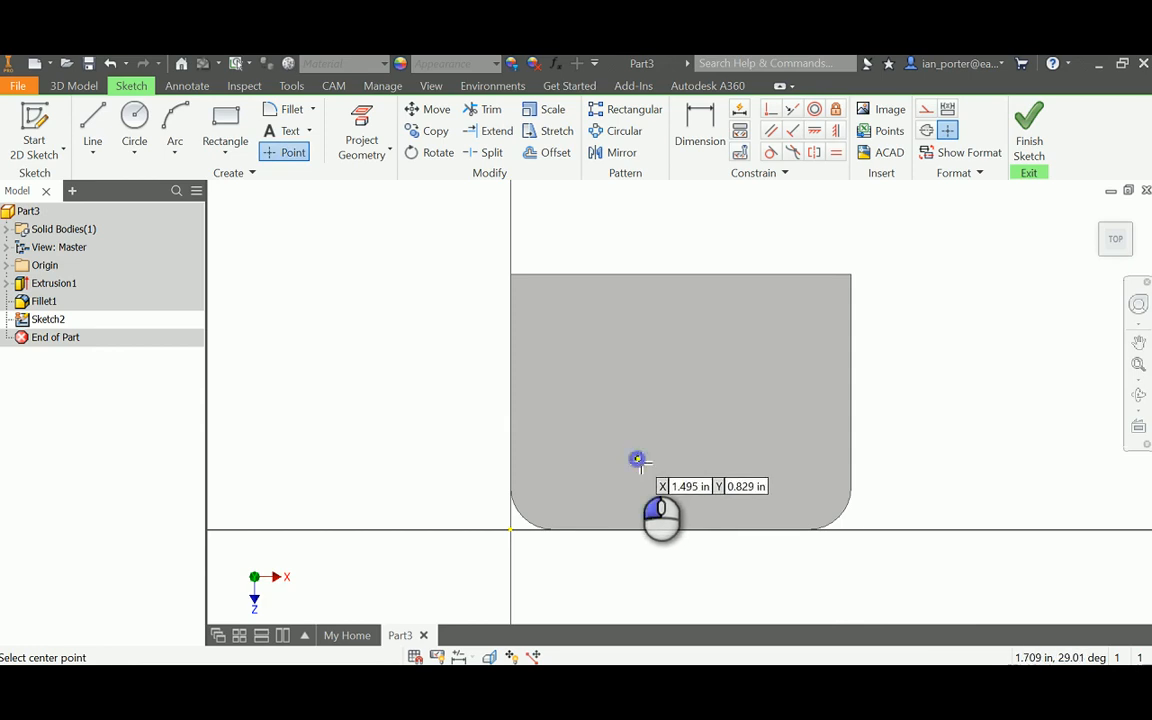
click(637, 459)
Dimension the sketch point 2 in from the left edge of the top face.
click(688, 118)
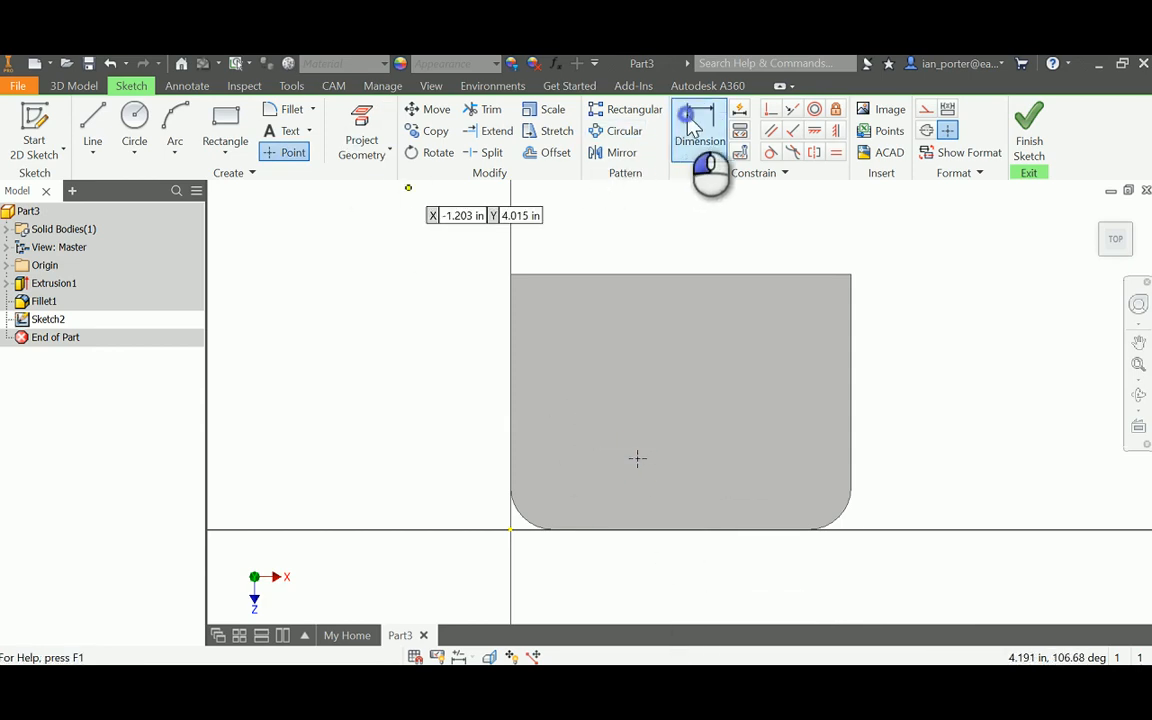
click(512, 460)
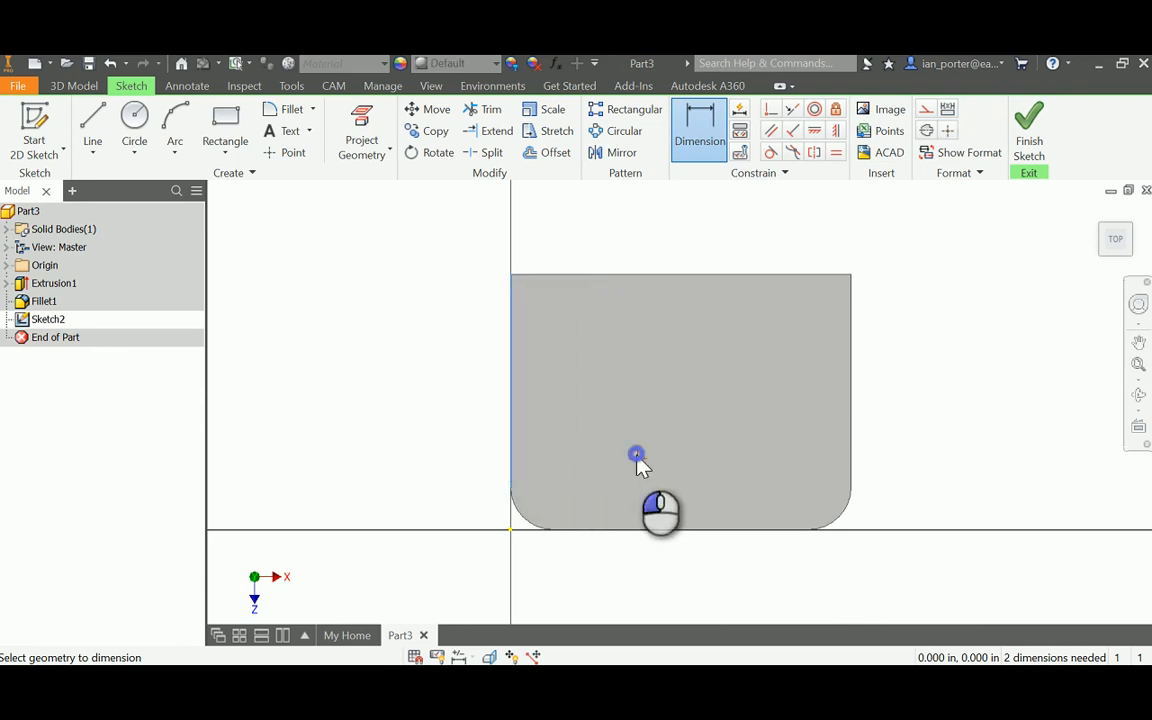
click(637, 456)
click(600, 570)
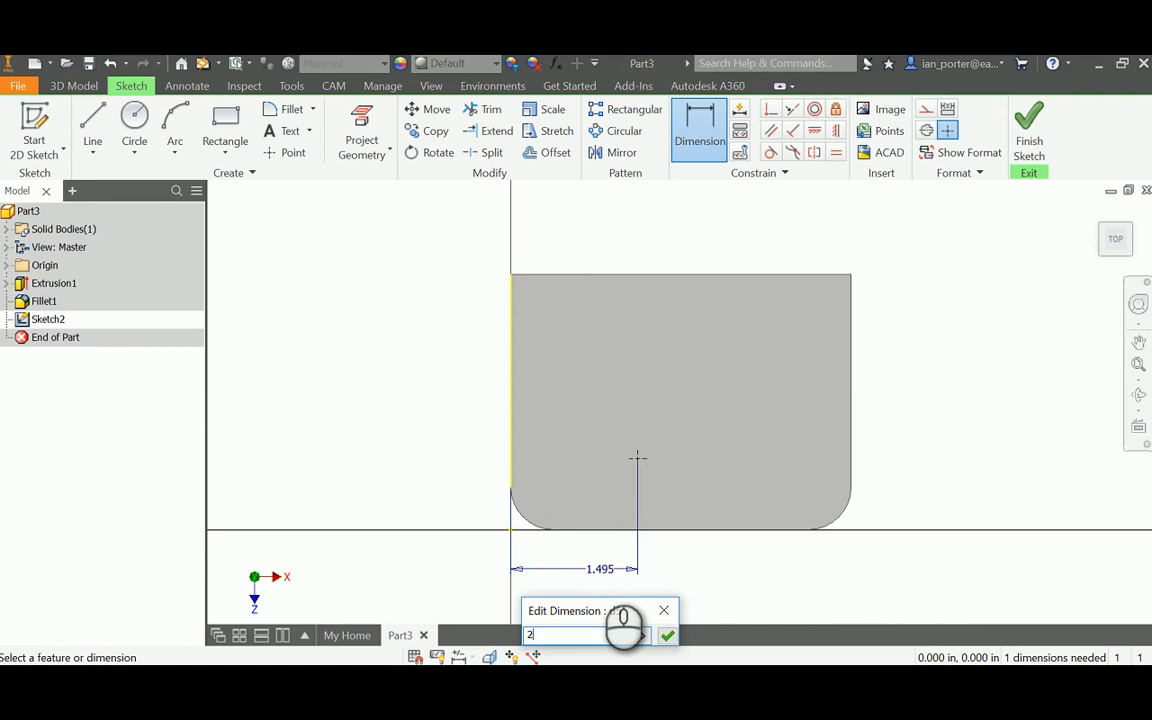
key(Return)
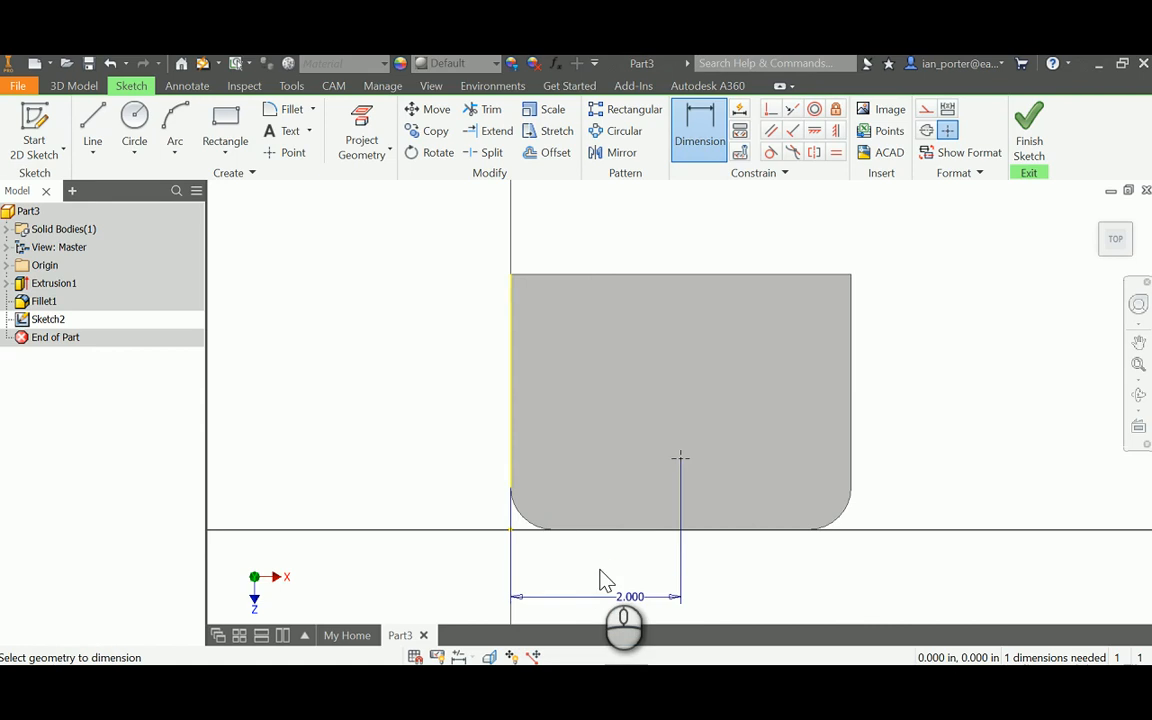
Dimension the sketch point 1 in from the front edge of the top face.
click(706, 530)
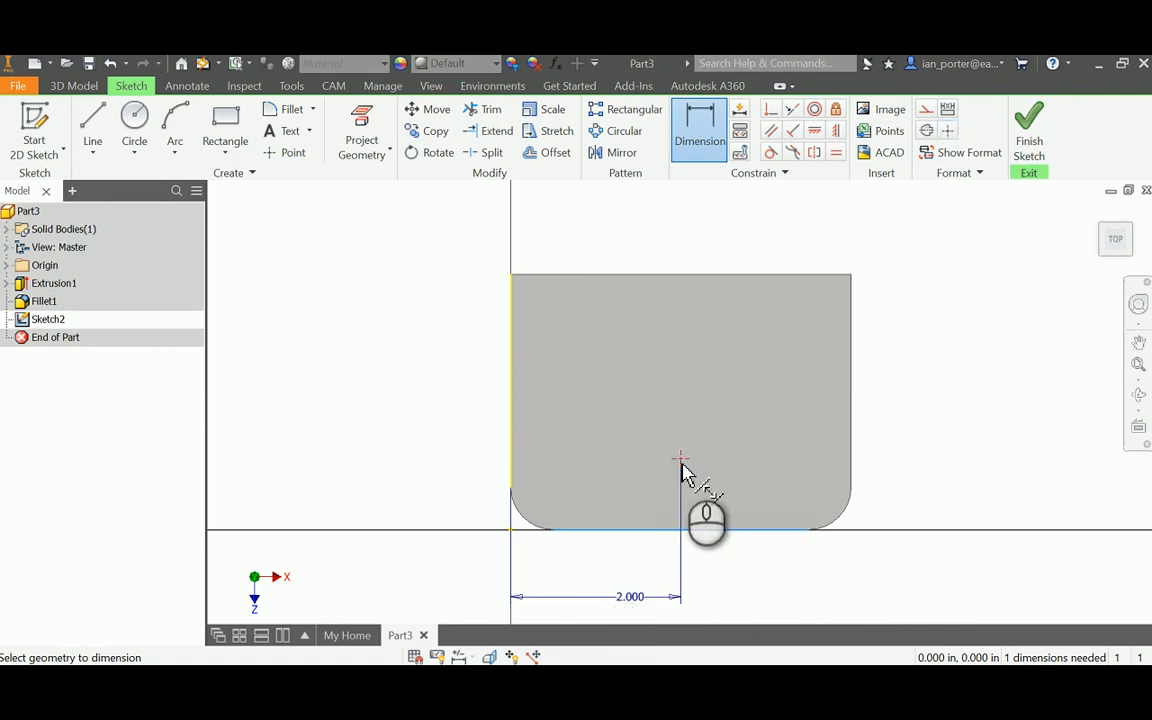
click(937, 498)
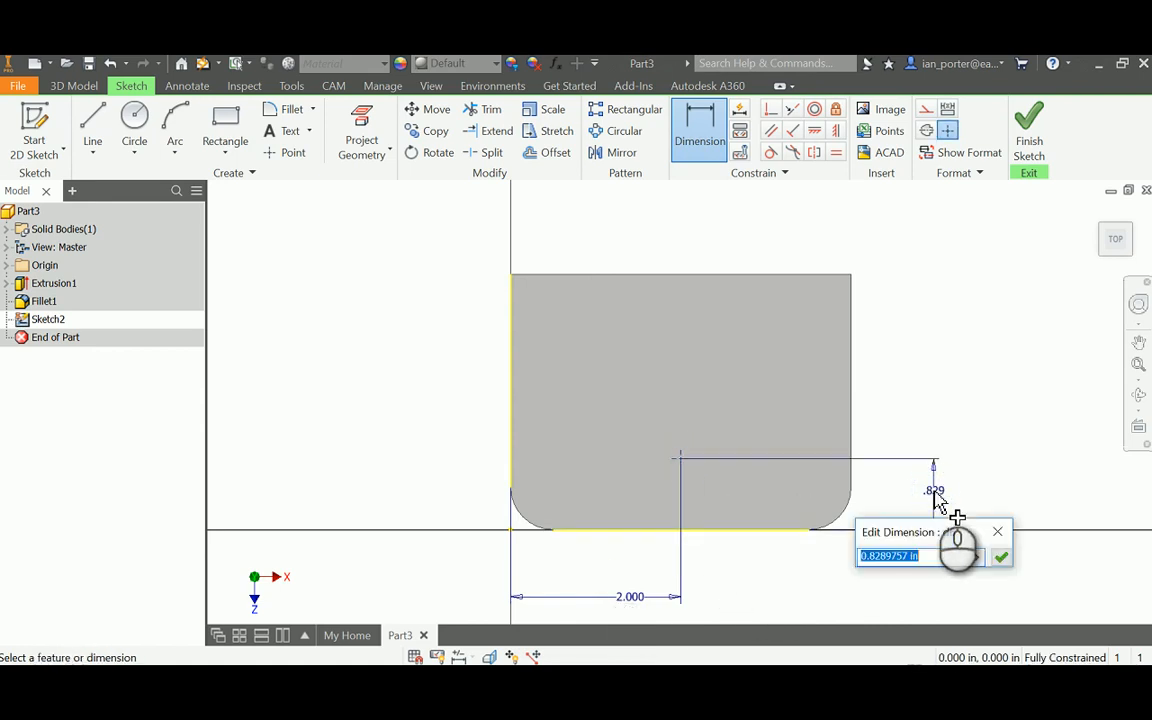
text(1)
key(Return)
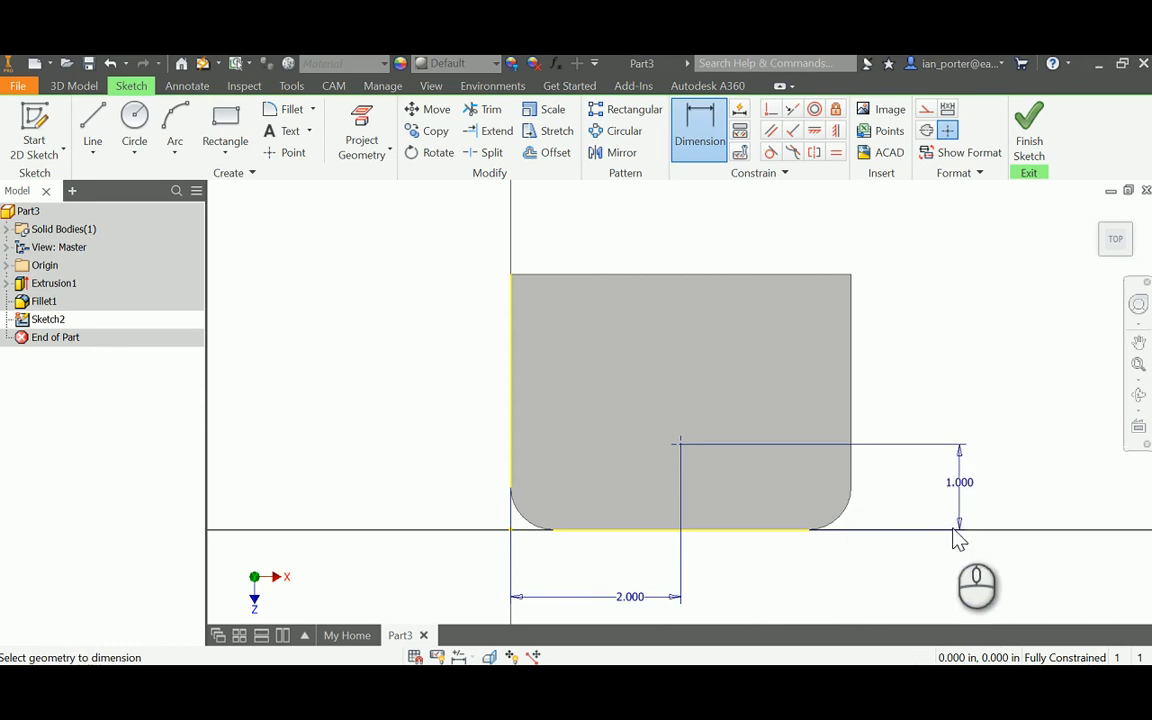
key(Escape)
Create a plain 1 in diameter hole through all at the sketched point.
key(F6)
middle_drag(975, 460, 732, 478)
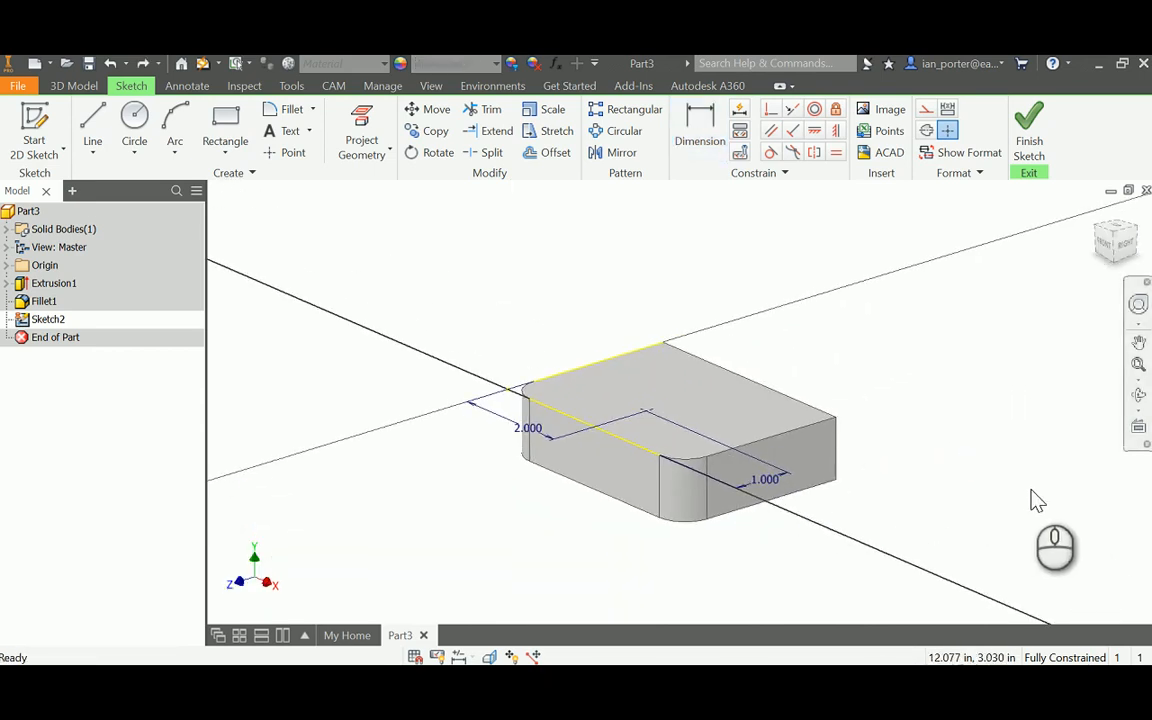
key(h)
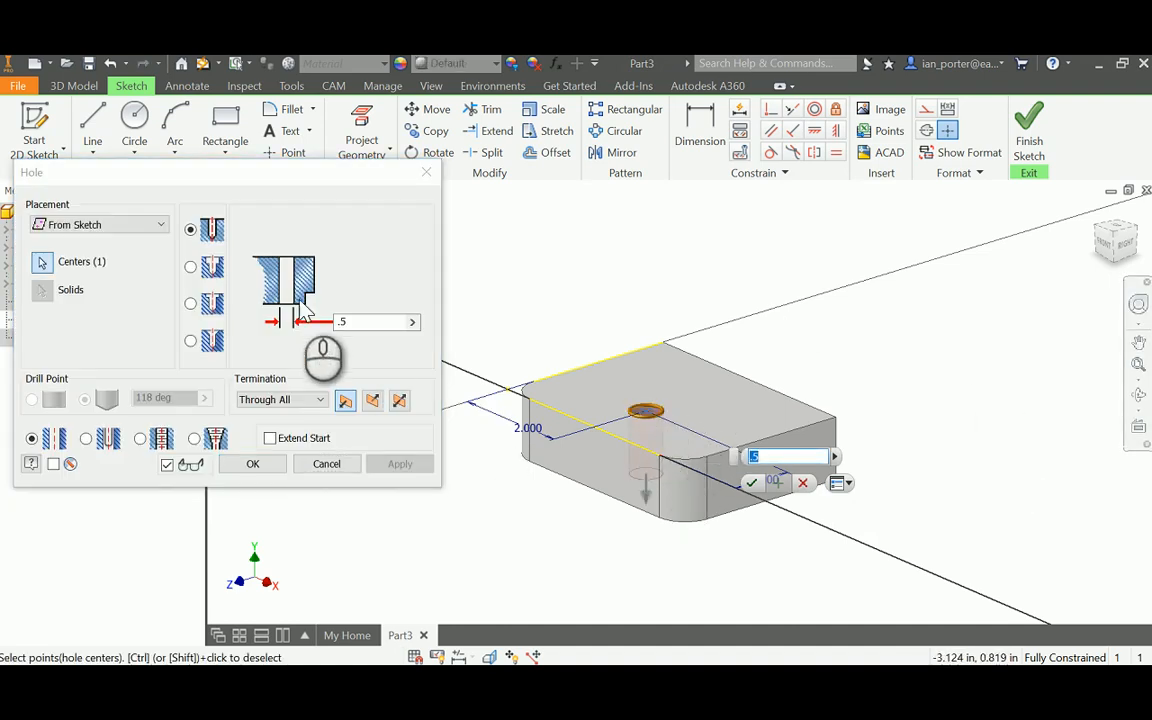
click(364, 322)
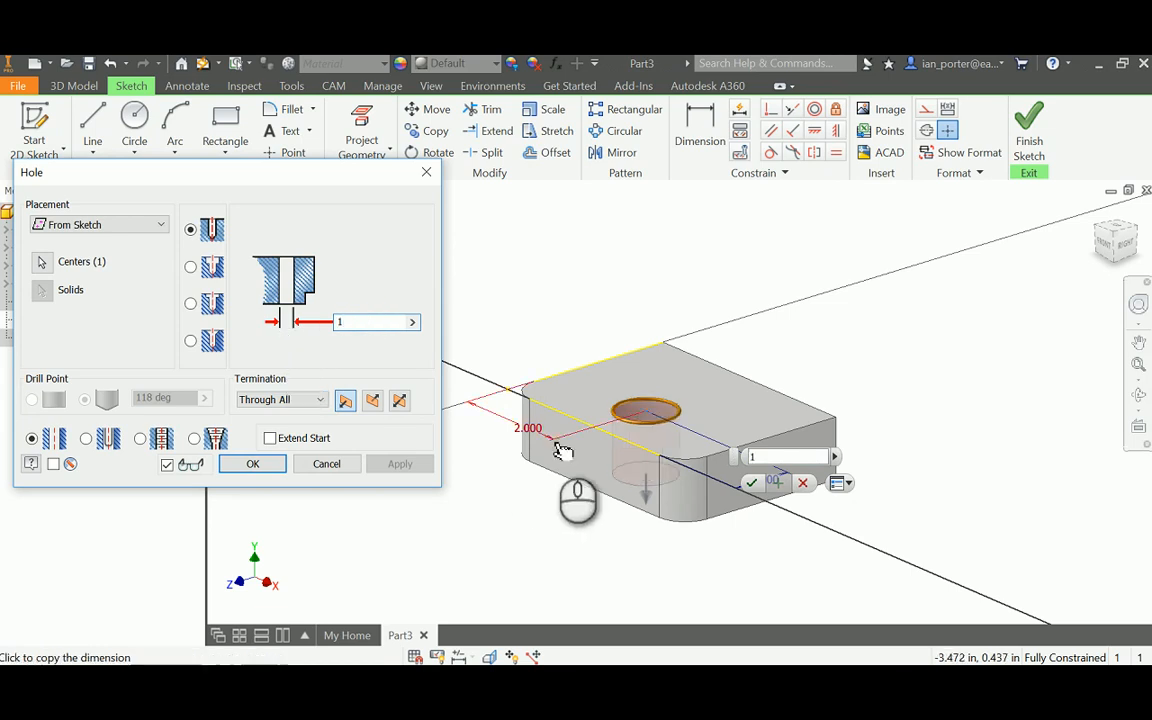
click(257, 466)
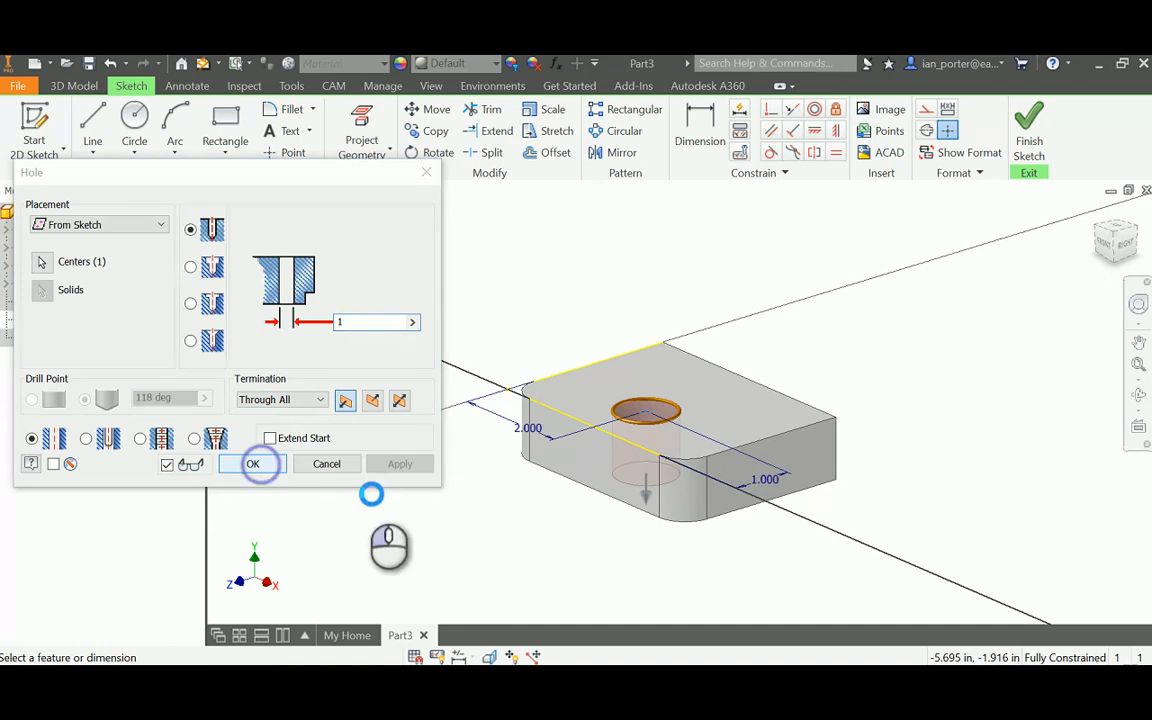
Start a 2D sketch on the block's back face, opposite the rounded corners.
click(1097, 211)
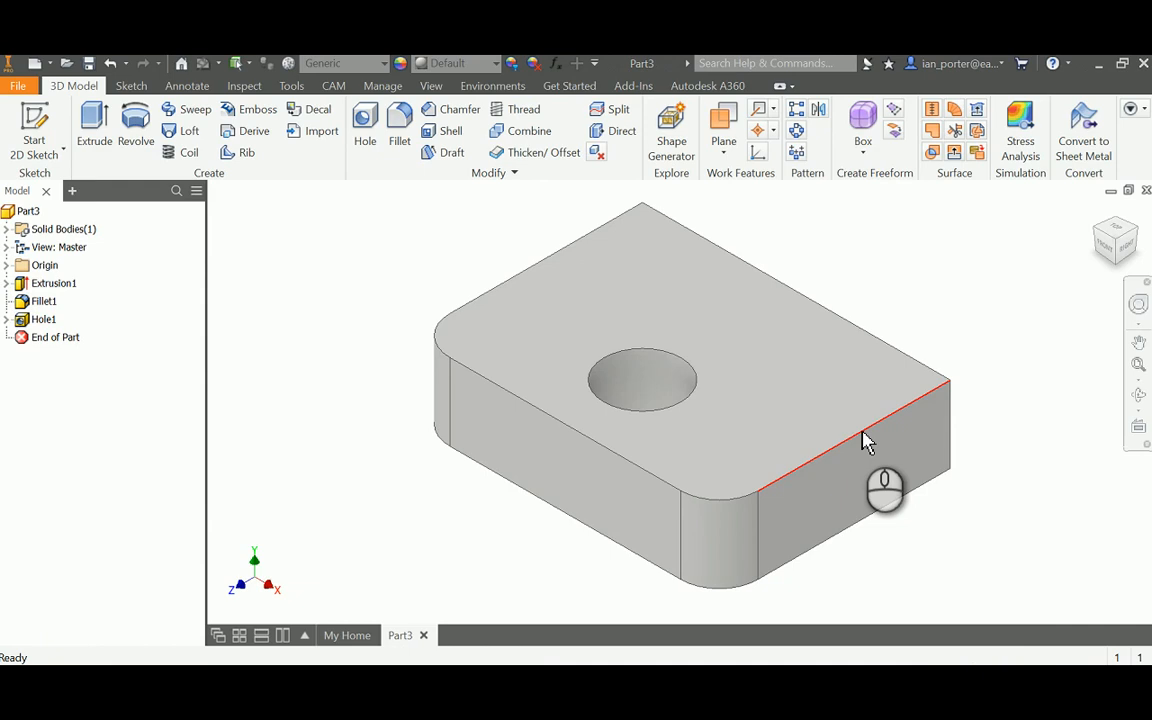
click(866, 442)
scroll(913, 355, down, 5)
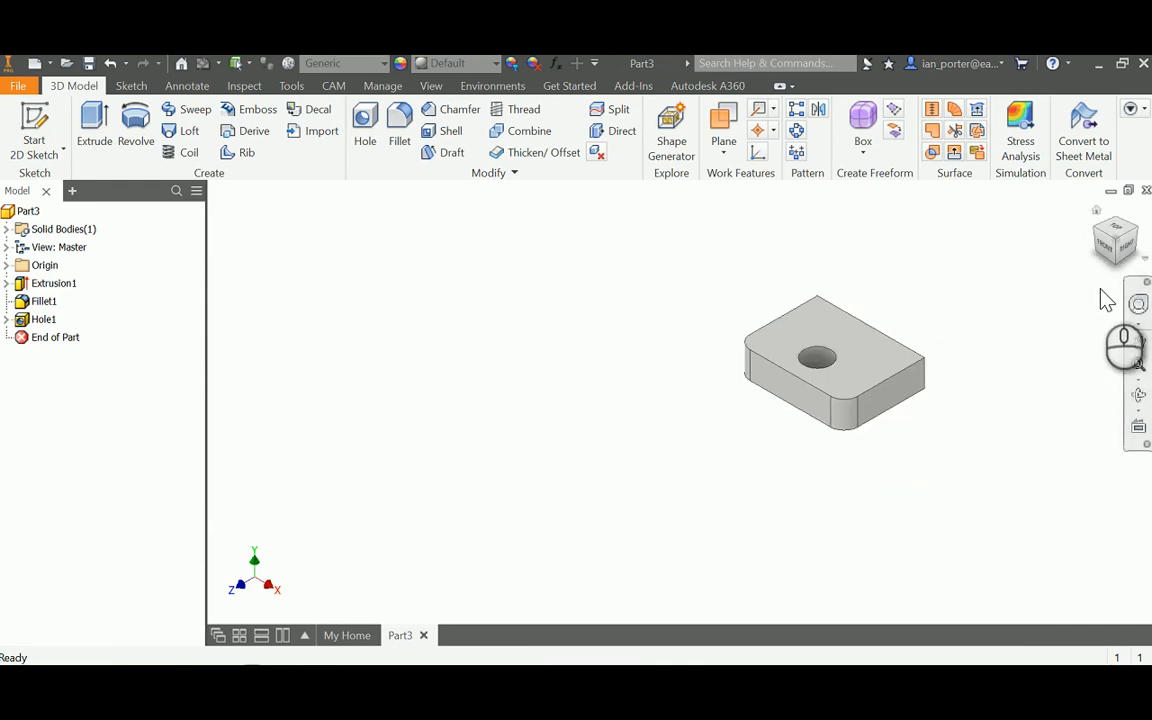
click(1138, 236)
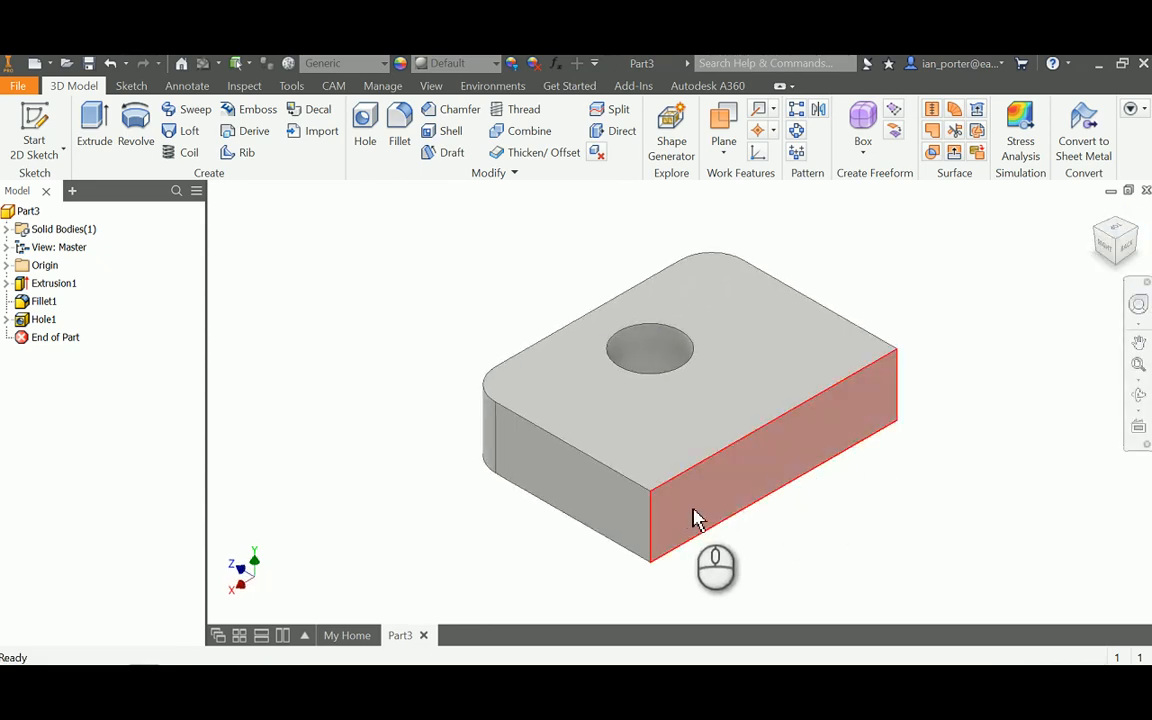
click(42, 120)
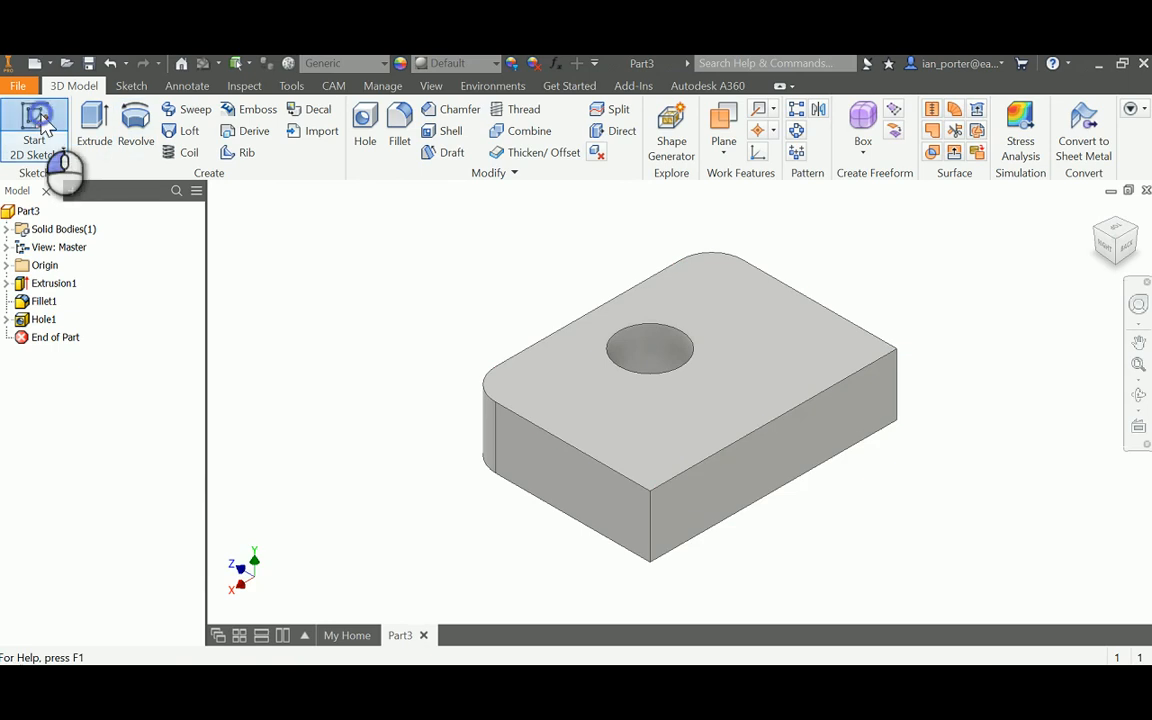
click(770, 463)
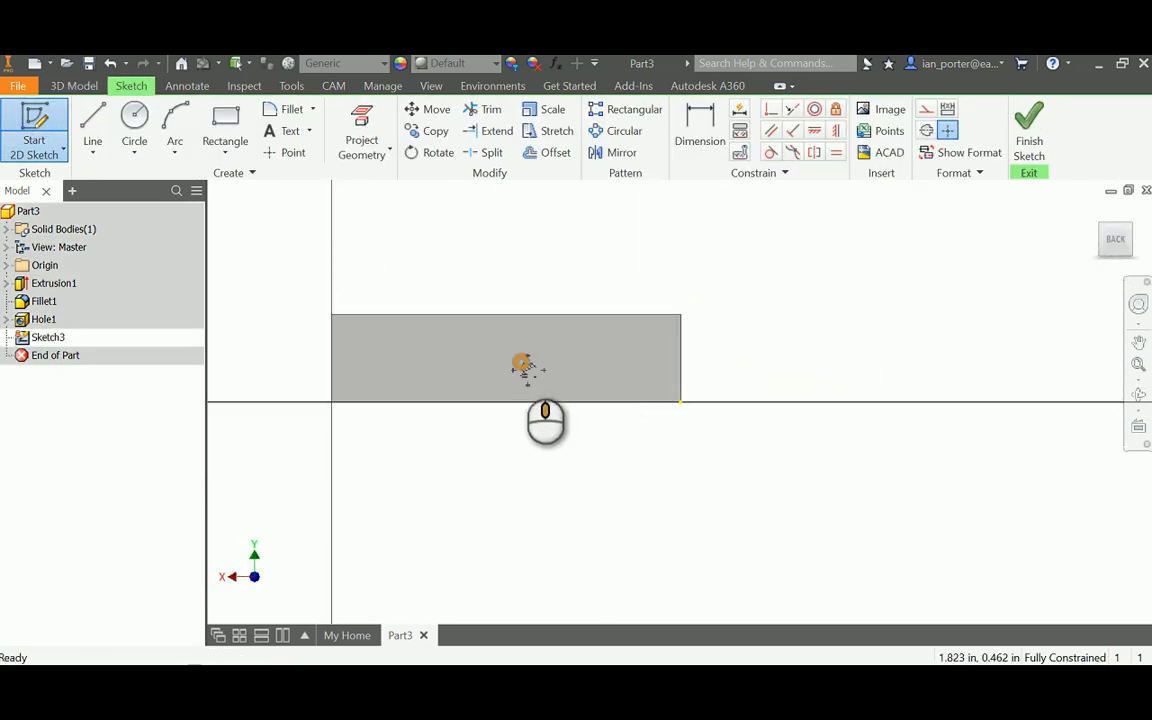
mouse_move(521, 364)
middle_down()
mouse_move(610, 468)
mouse_move(602, 489)
middle_up()
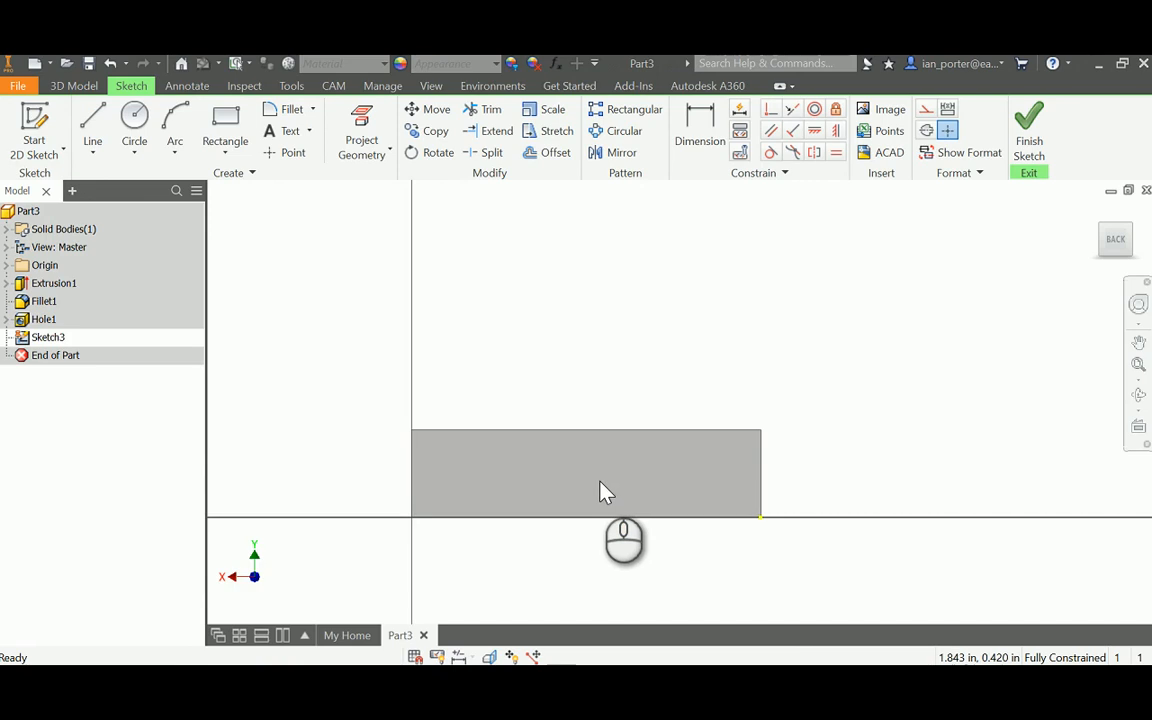
Sketch a circle 2 in in diameter above the block in the back-face sketch.
scroll(604, 492, up, 3)
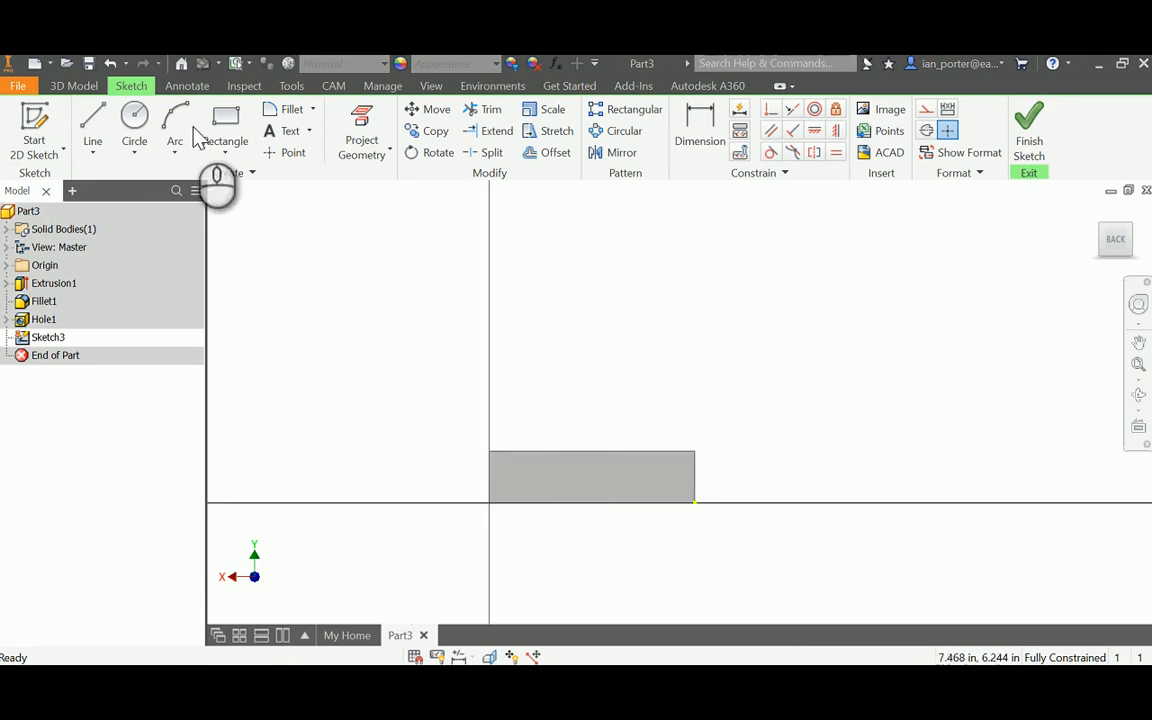
click(135, 116)
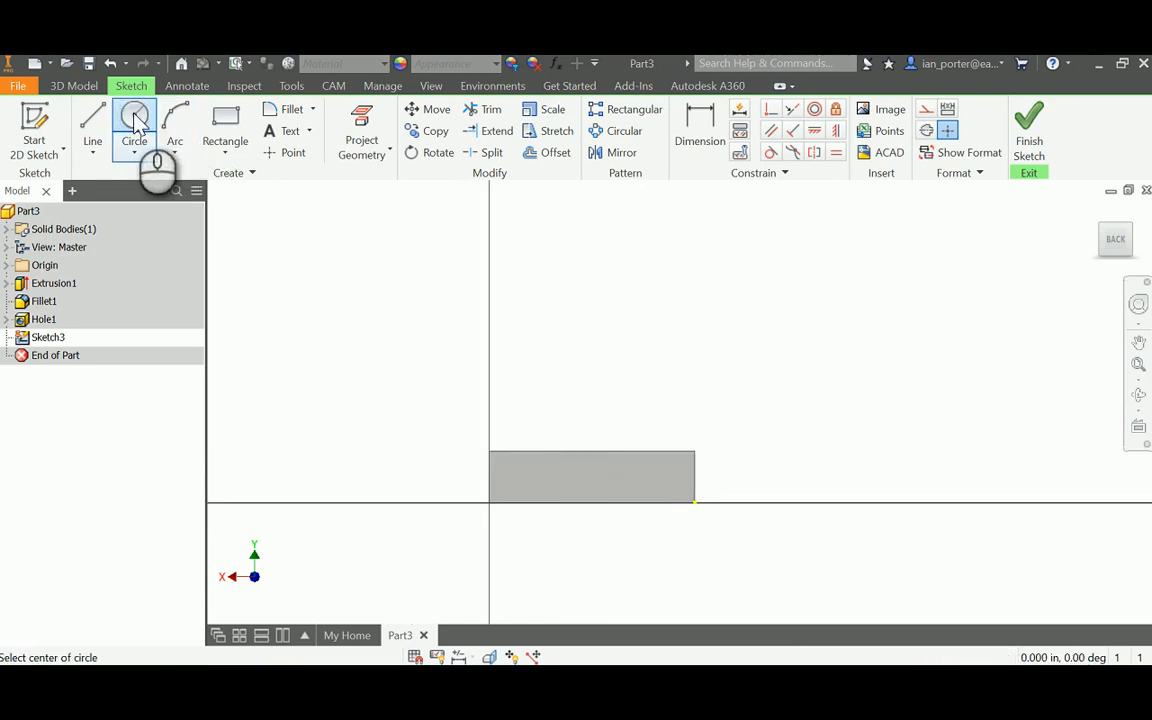
click(586, 259)
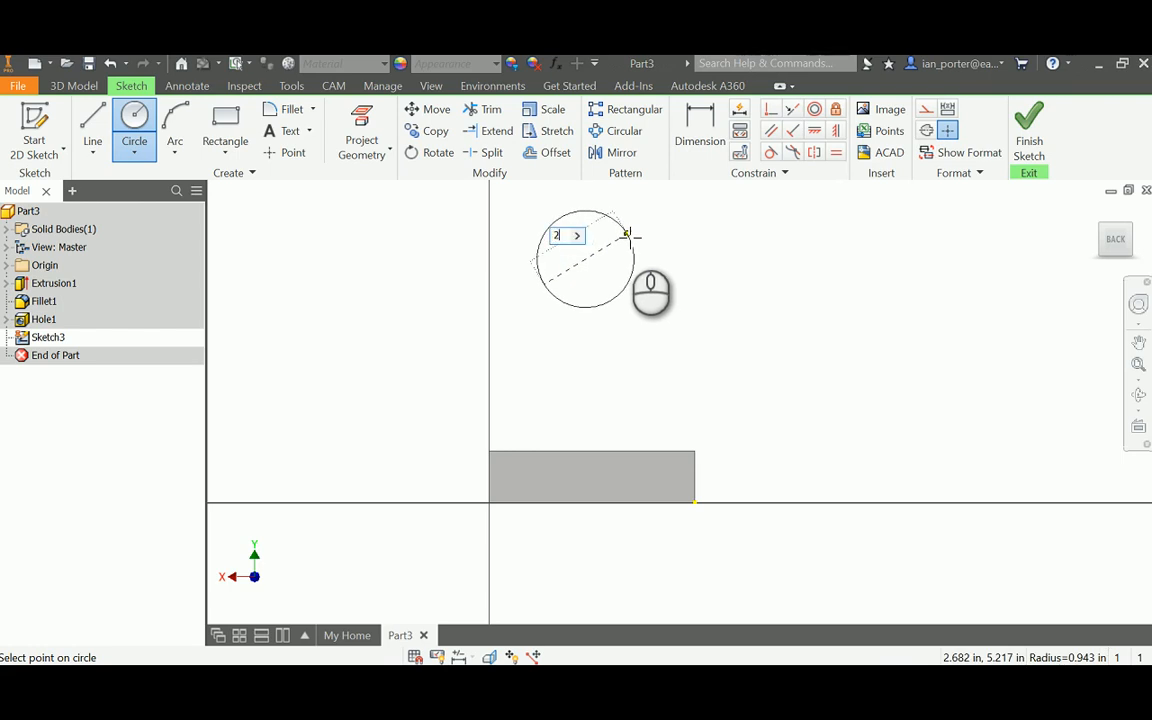
text(2)
key(Return)
right_click(692, 326)
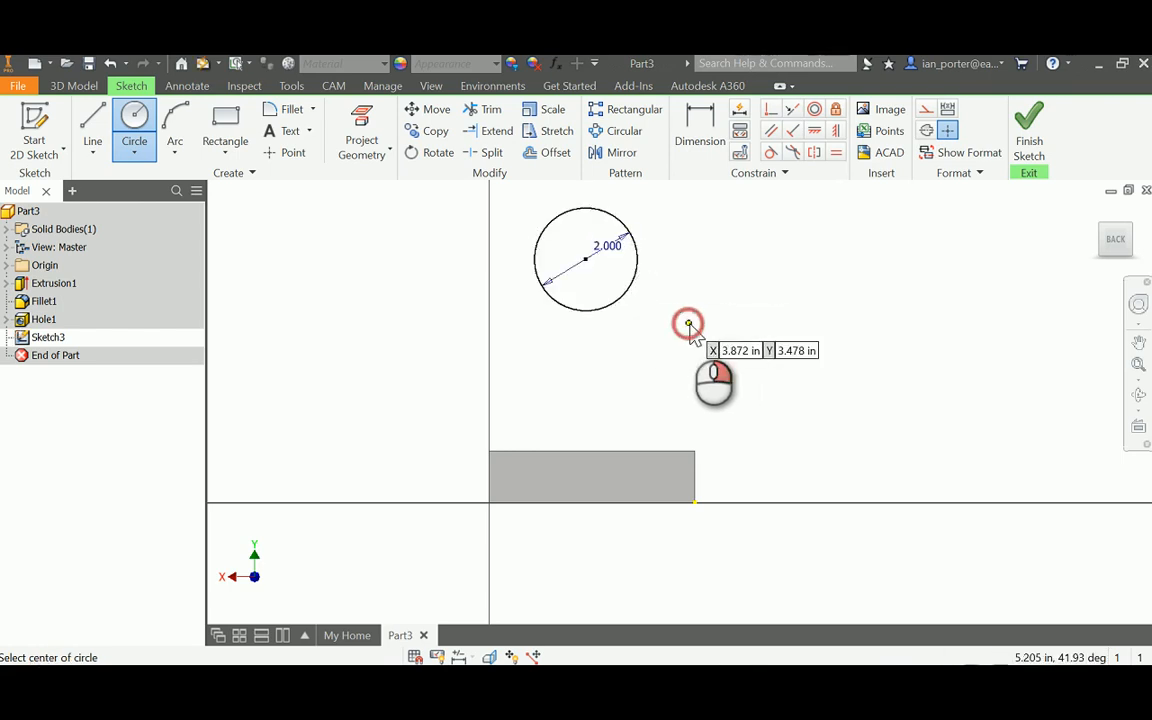
click(748, 326)
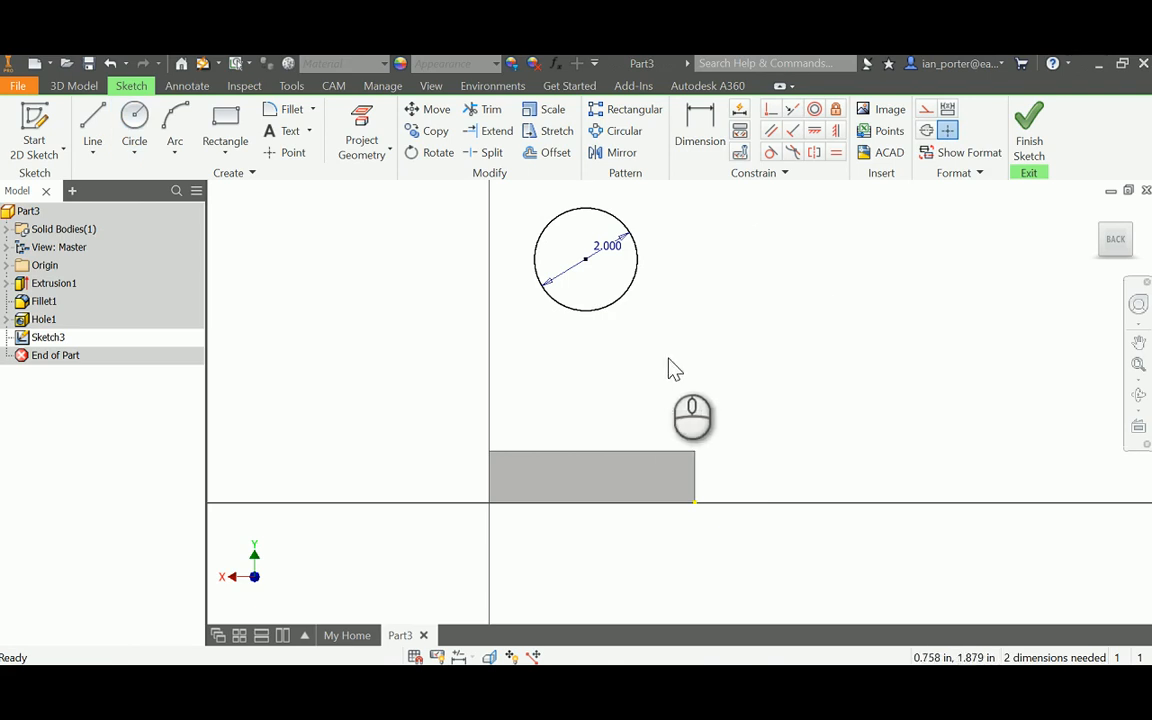
Dimension the circle's centre 2 in horizontally from the block's left edge in the back view.
click(703, 130)
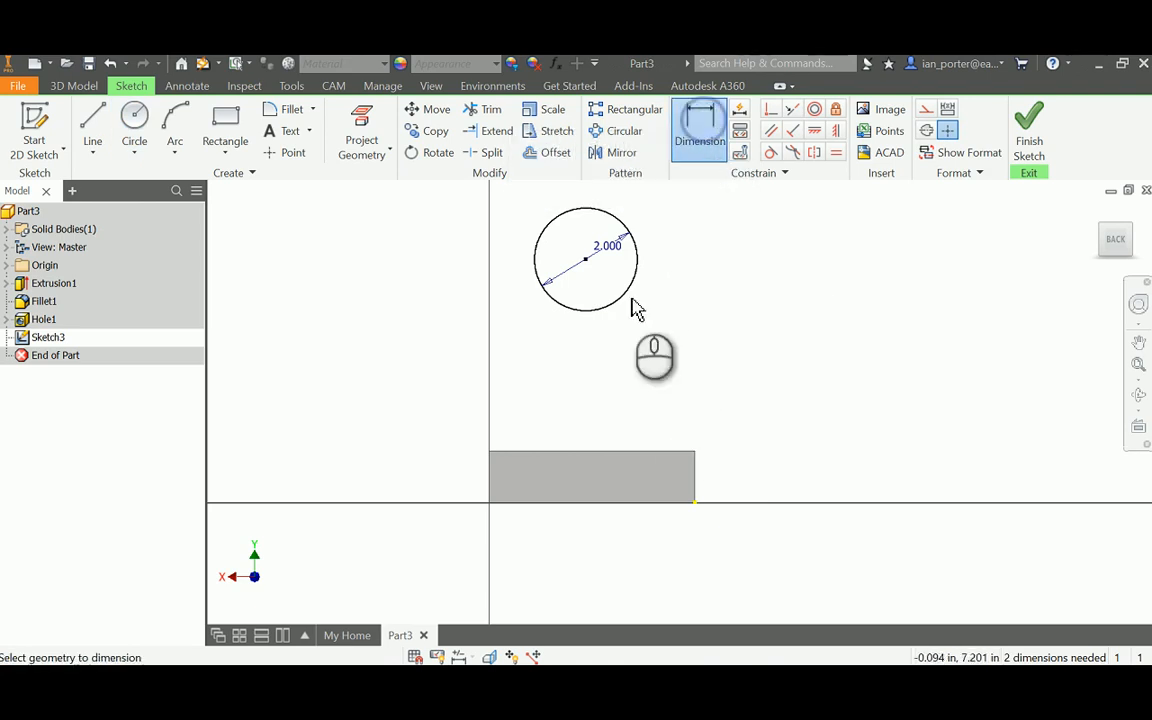
click(490, 484)
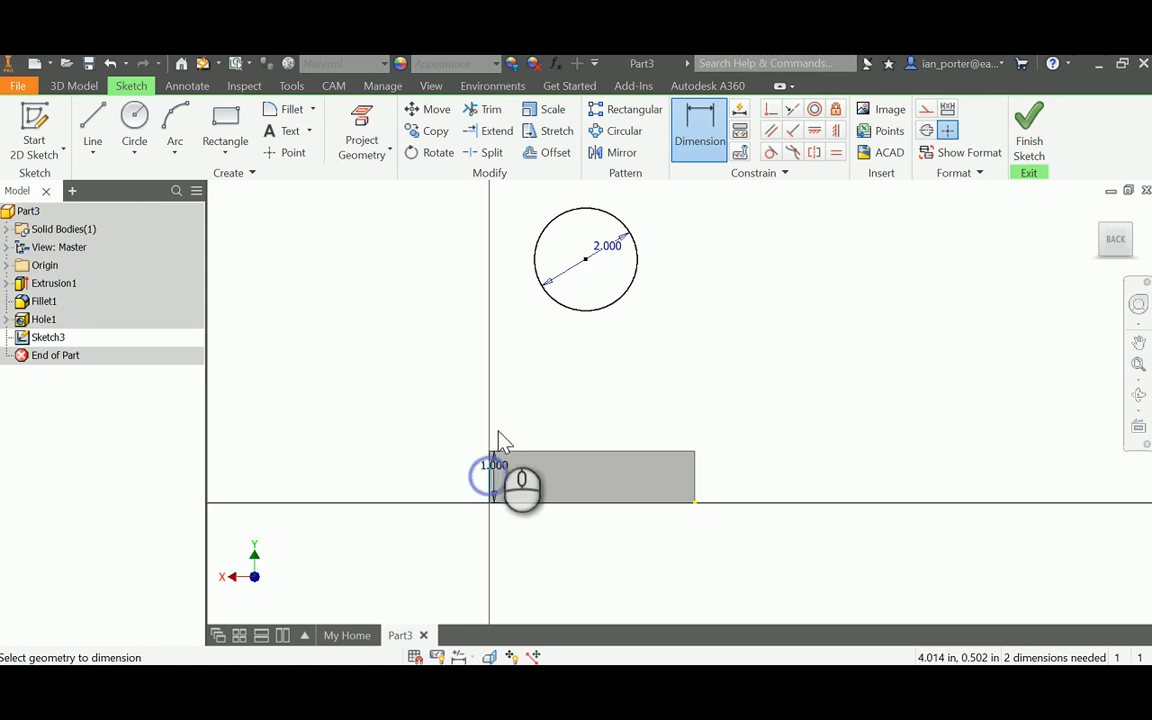
click(576, 310)
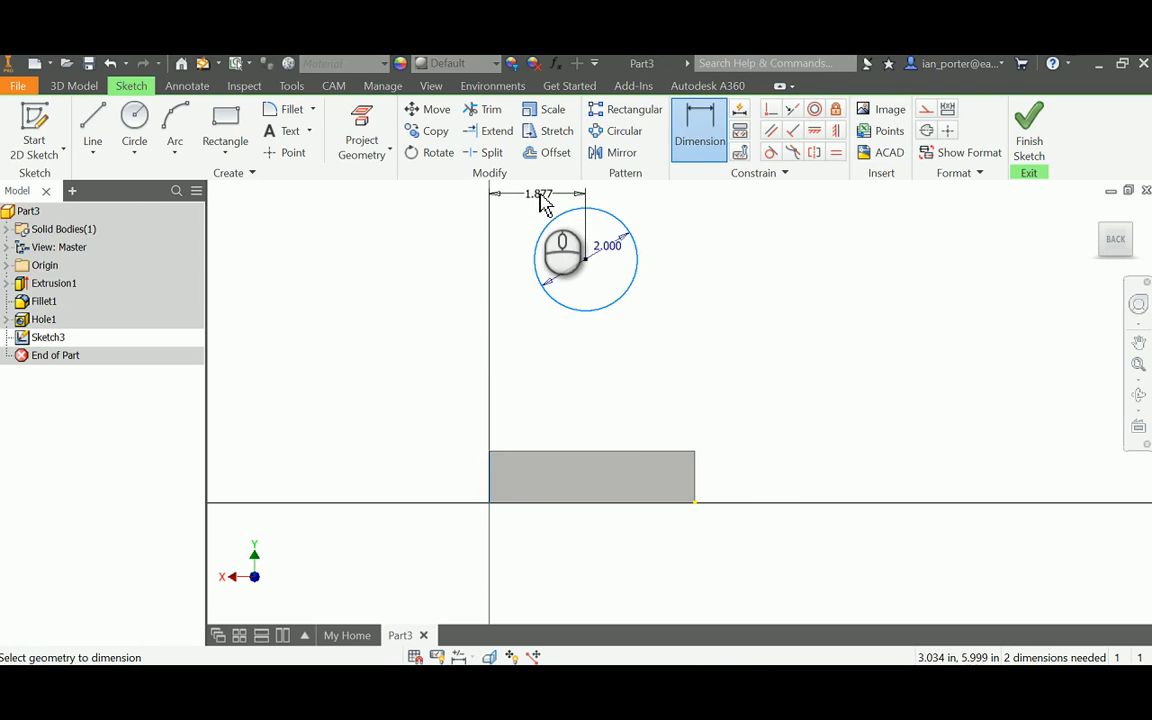
click(539, 196)
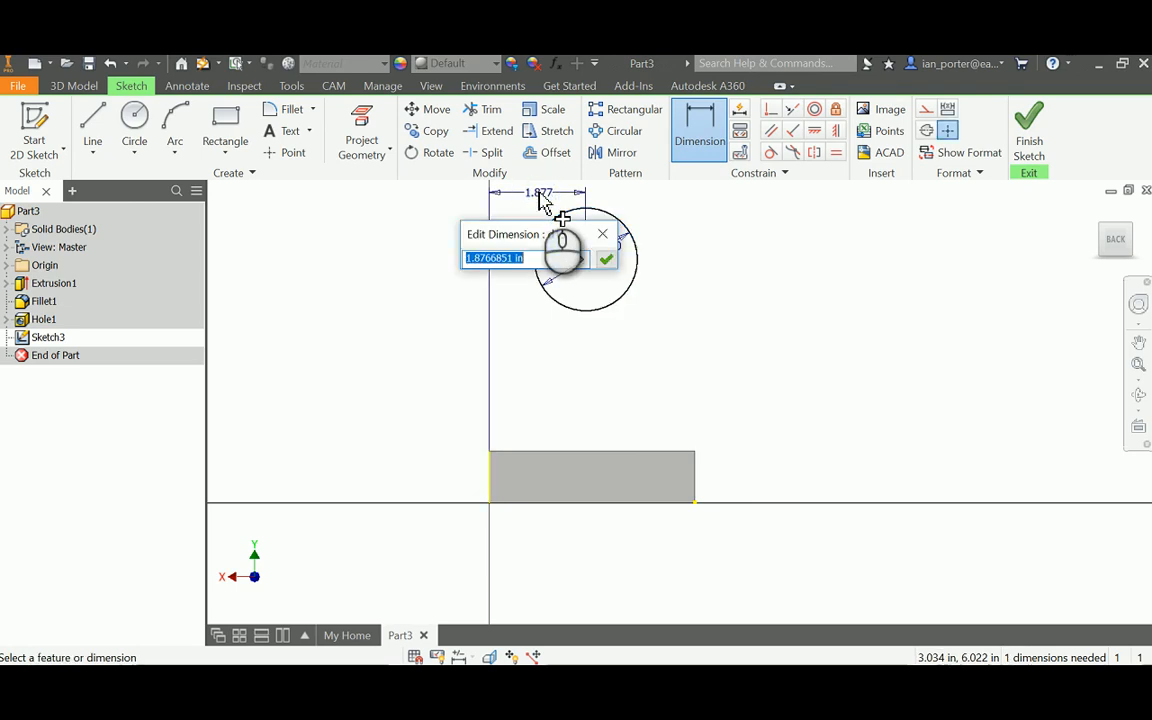
key(Return)
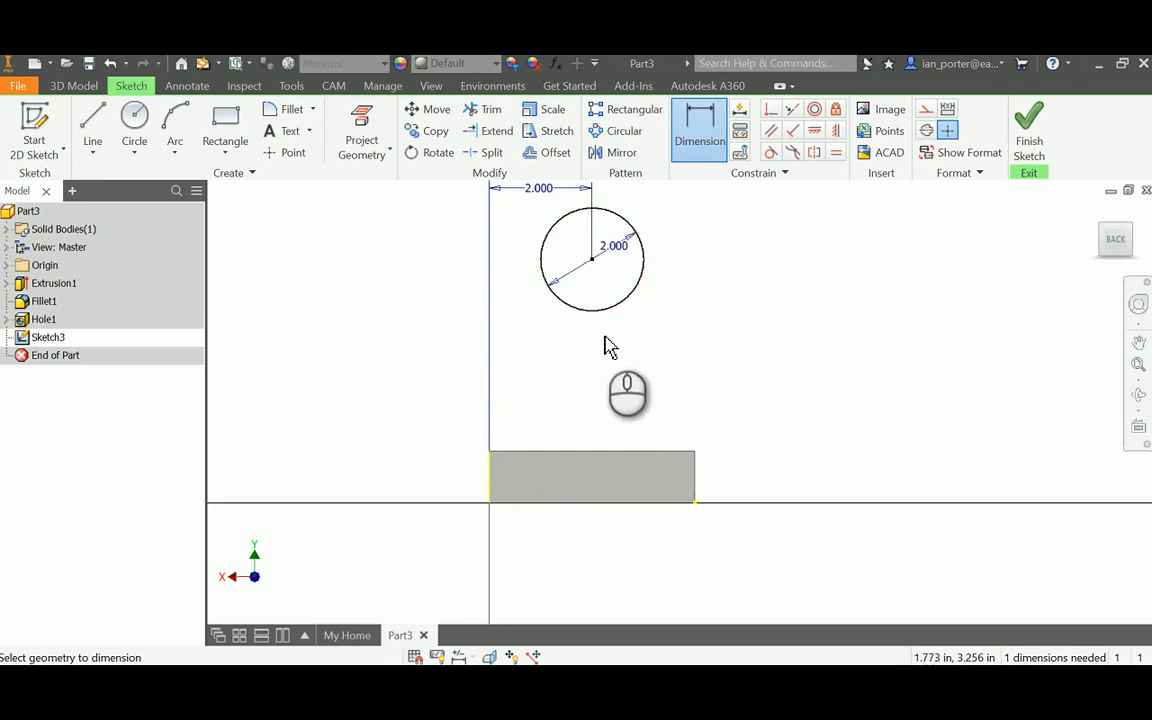
Dimension the circle's centre 4.5 in above the block's bottom edge.
click(604, 503)
click(645, 266)
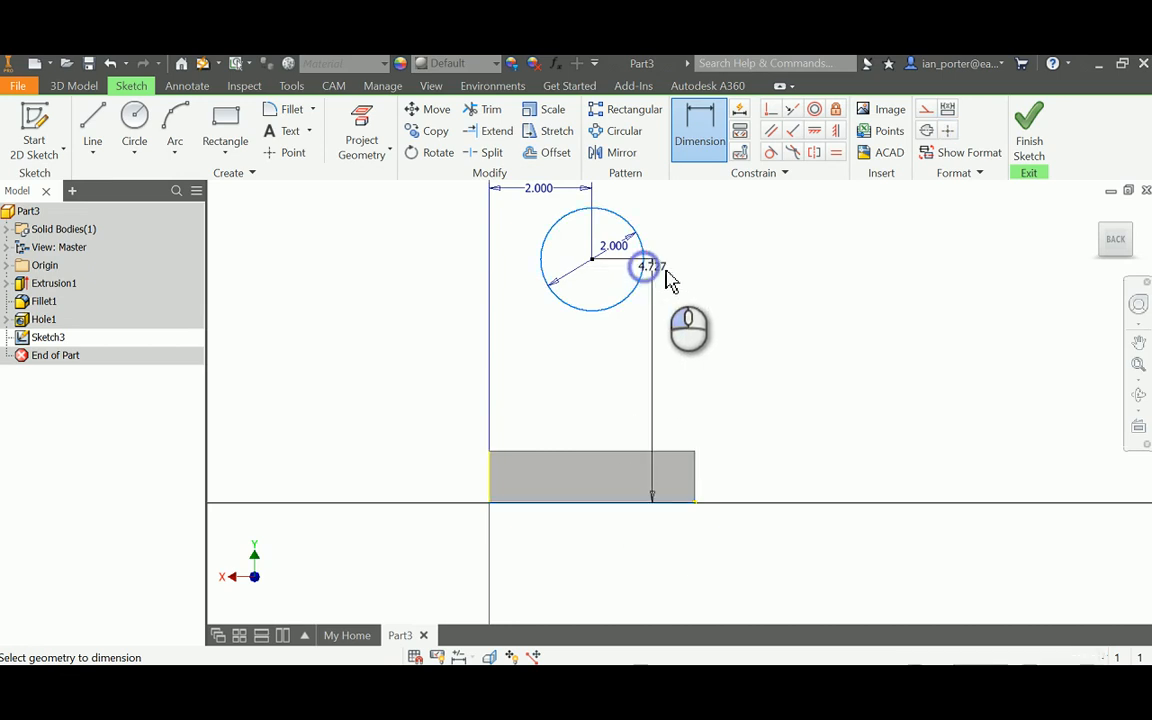
click(752, 290)
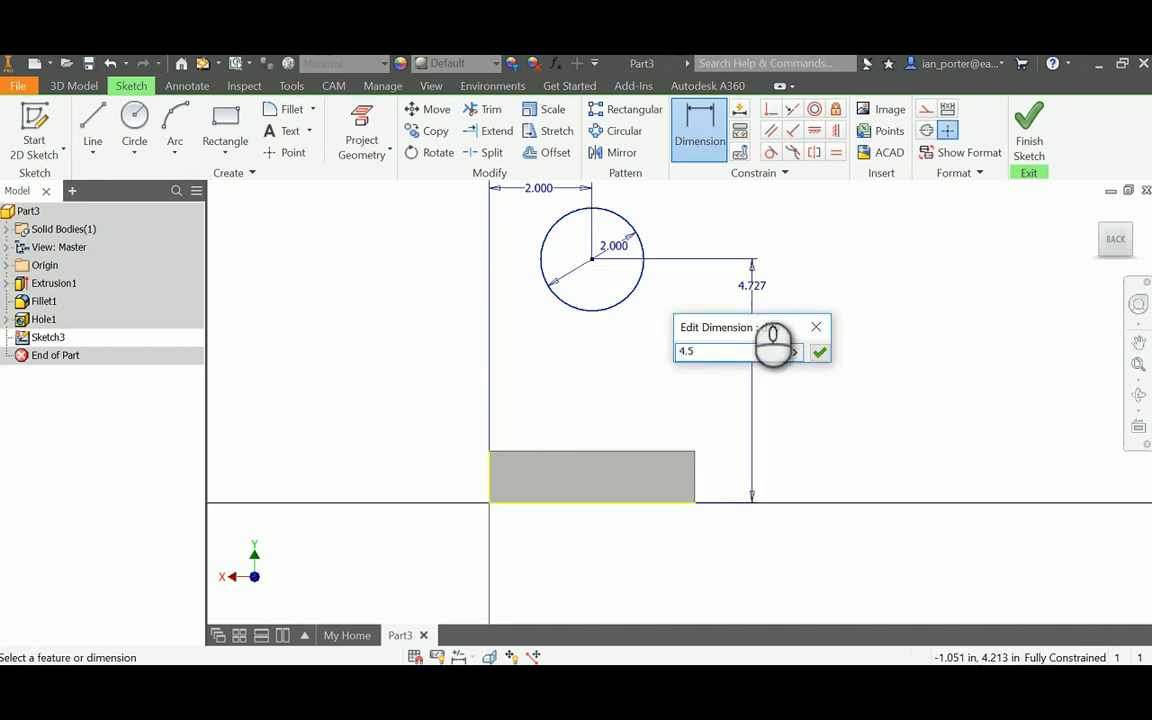
key(Return)
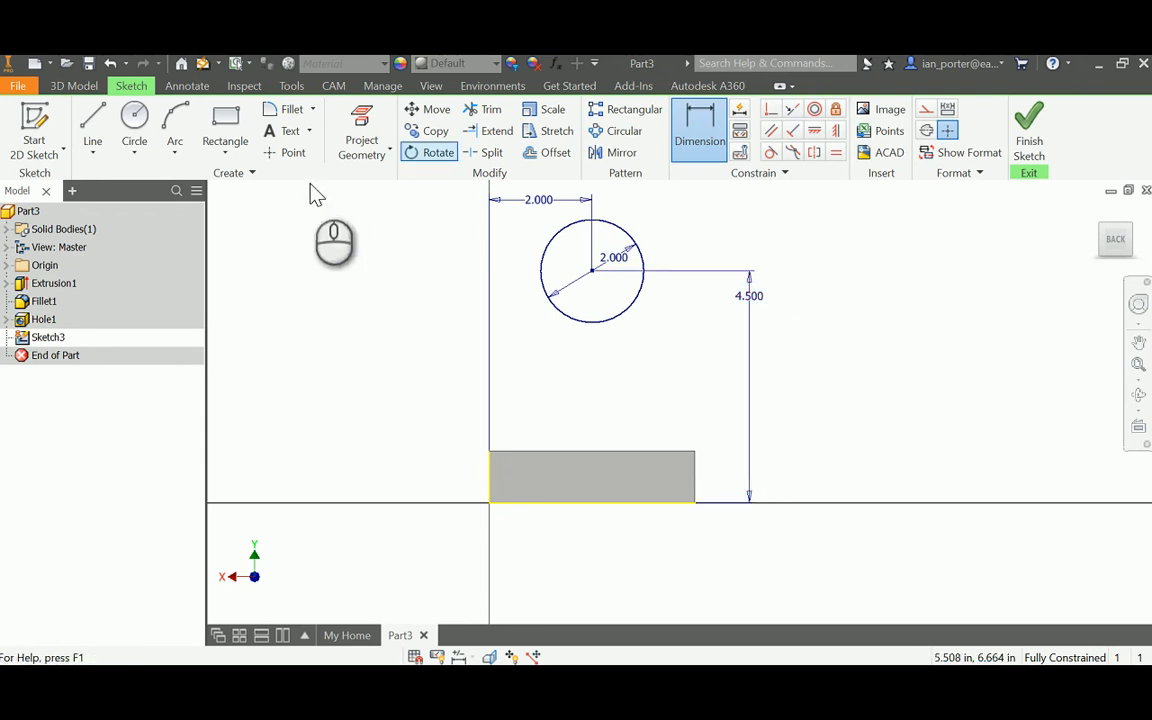
Draw a vertical line from the circle's left tangent point down to the block's top edge.
click(92, 124)
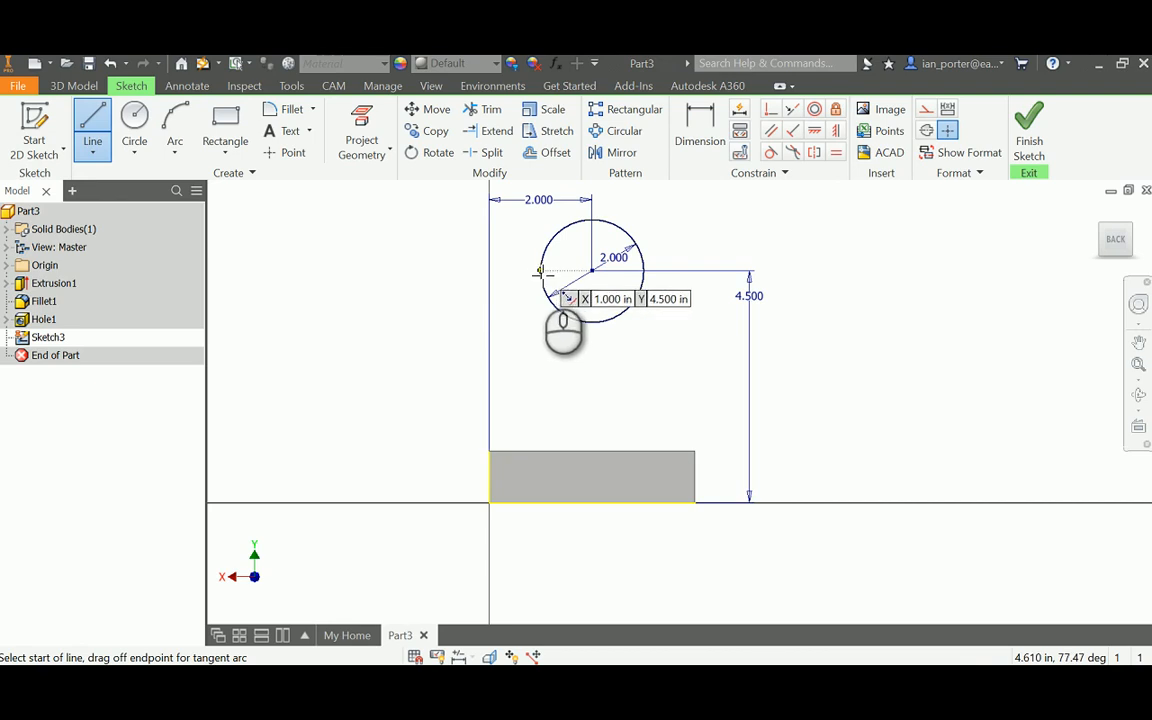
click(540, 270)
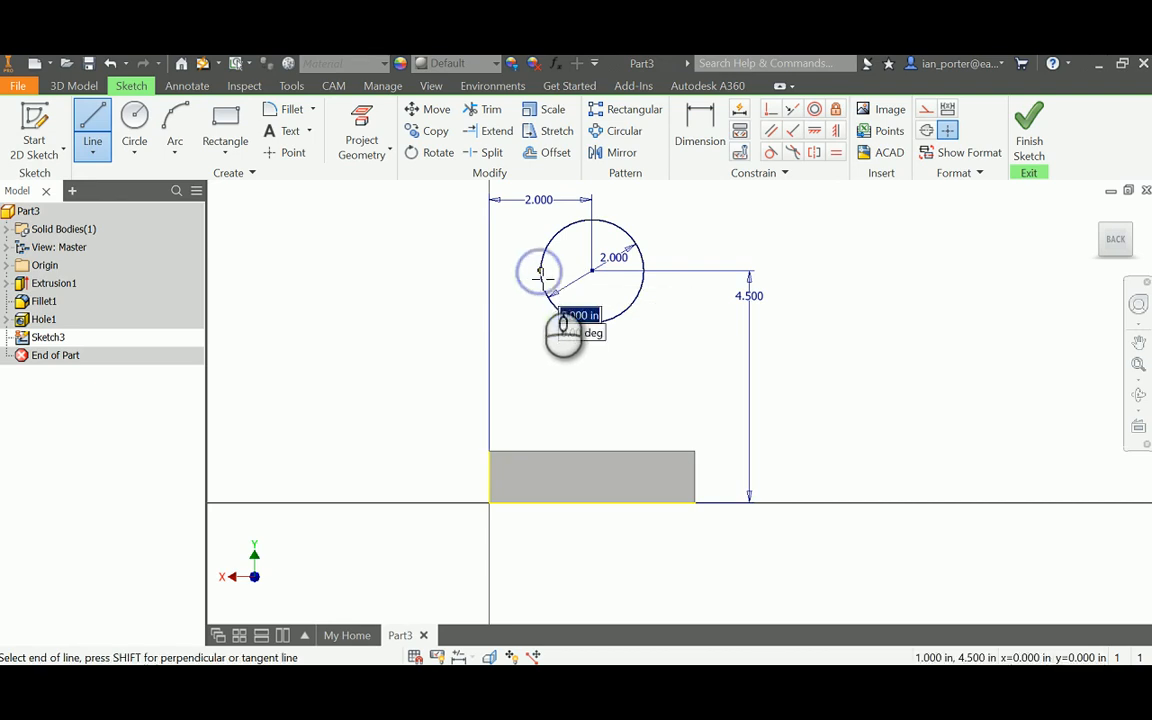
click(540, 452)
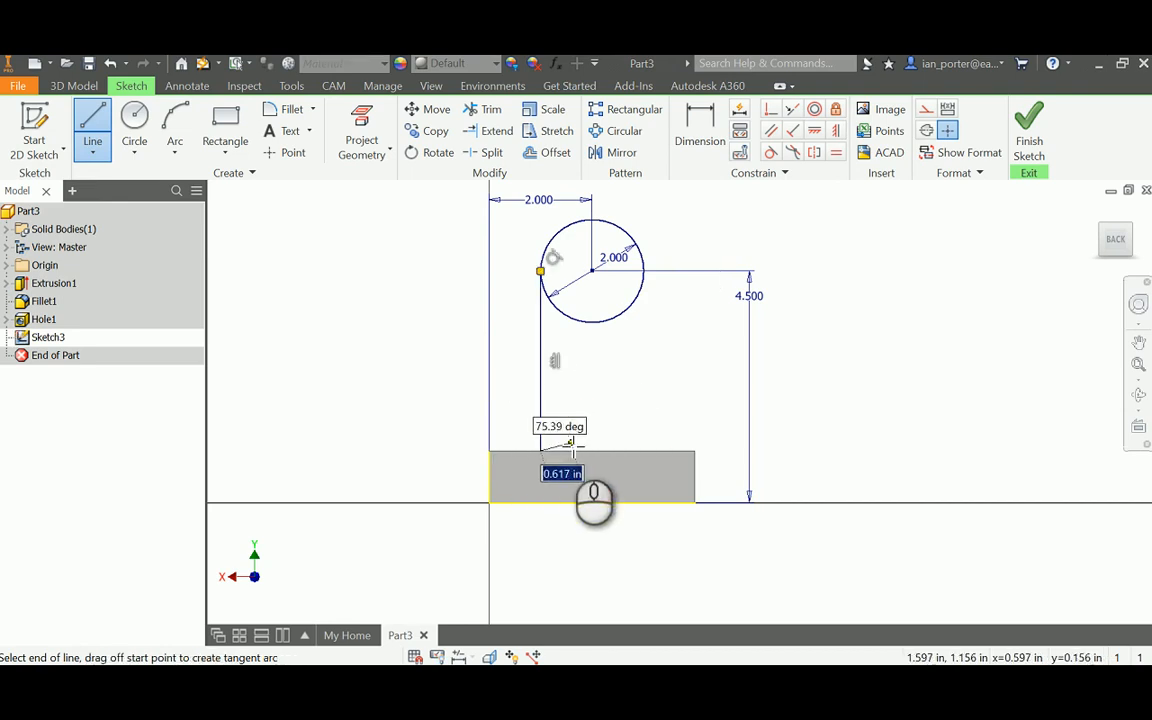
right_click(572, 438)
click(621, 438)
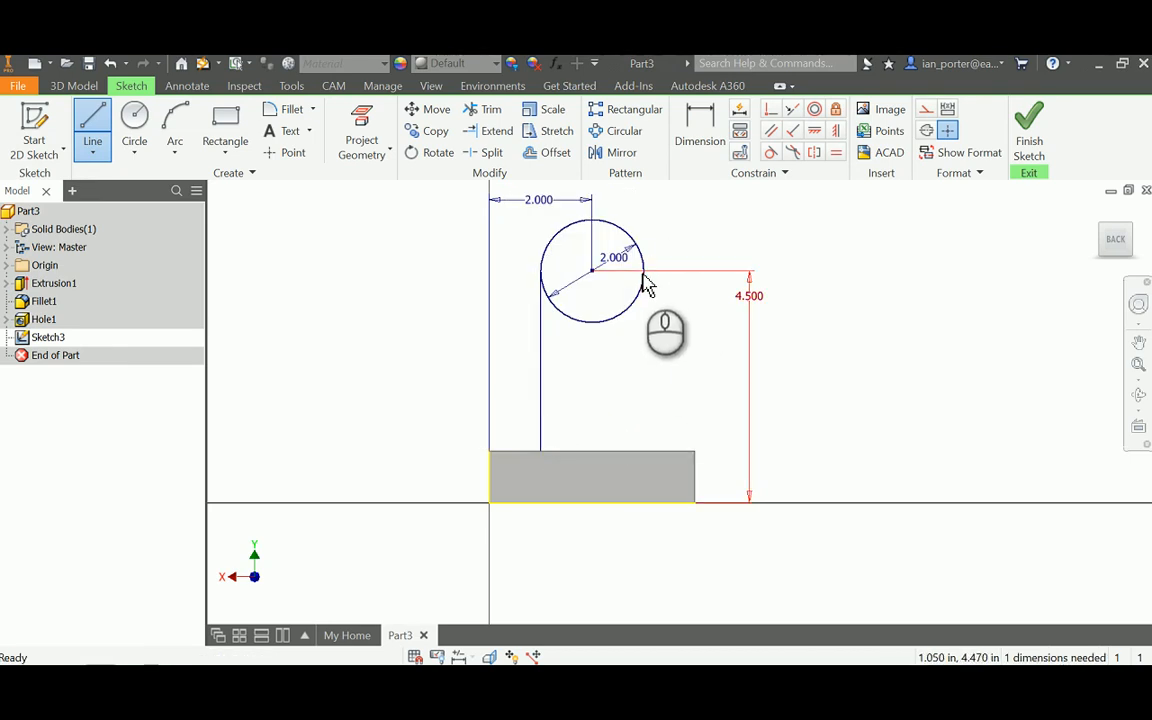
Draw a 3.5 in vertical line from the circle's right tangent point down to the block's top edge.
click(105, 117)
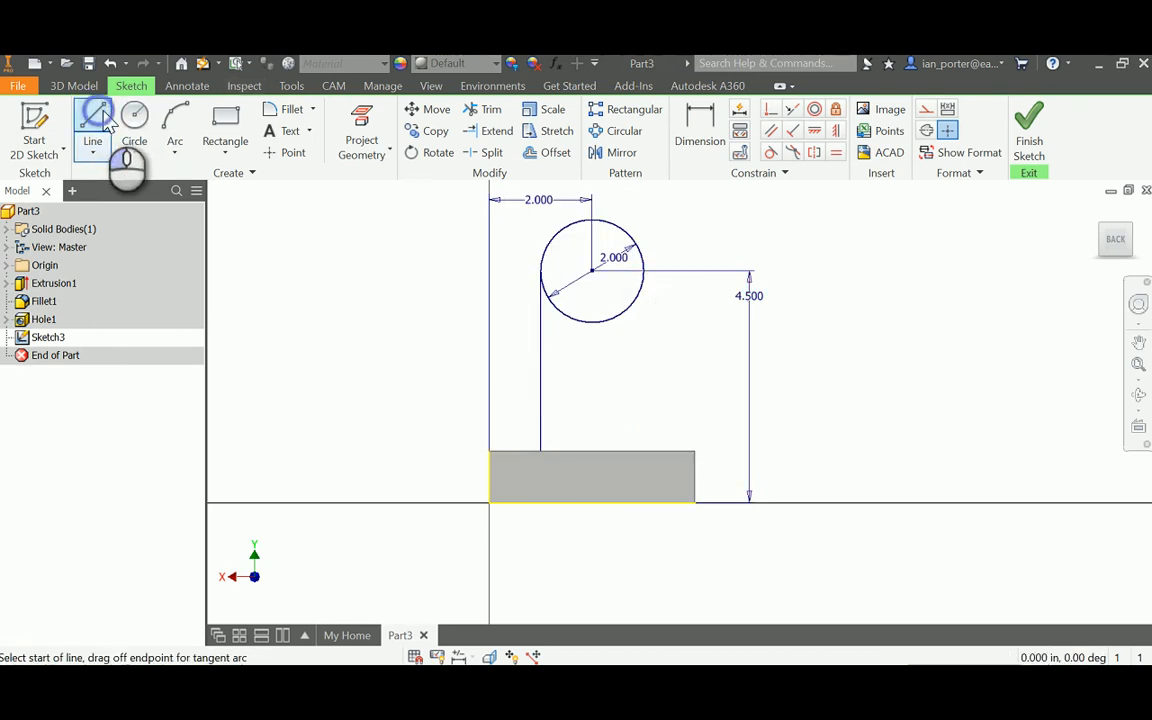
click(644, 271)
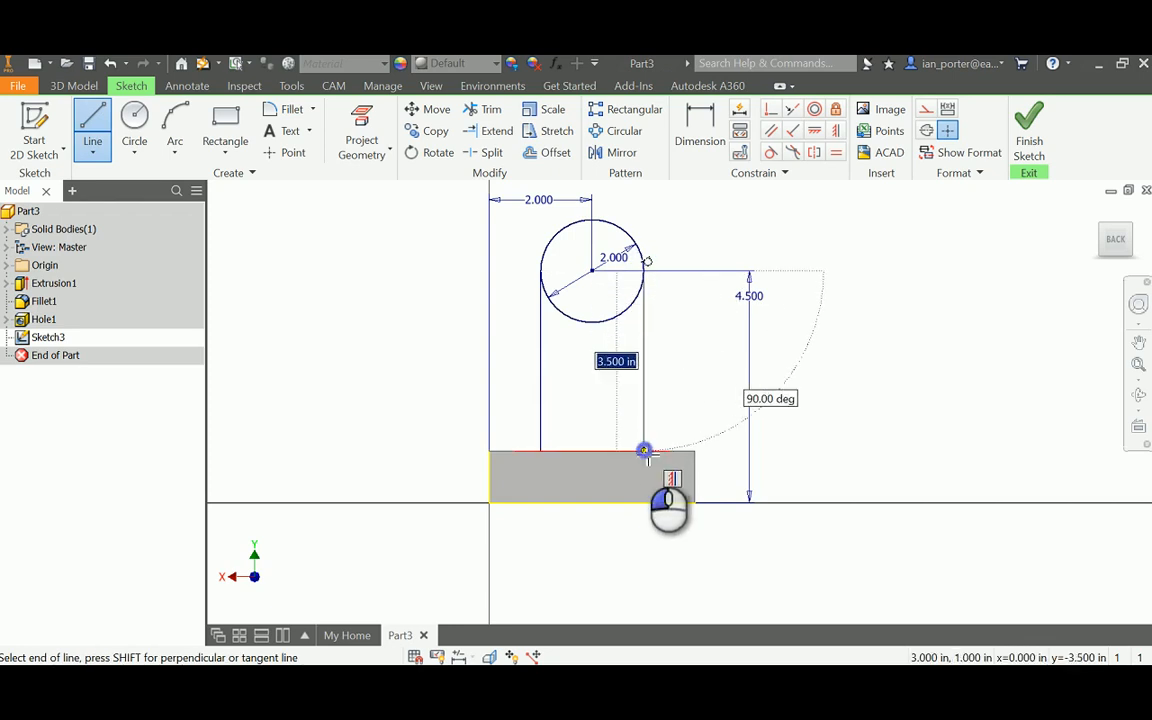
click(644, 452)
right_click(688, 378)
click(743, 381)
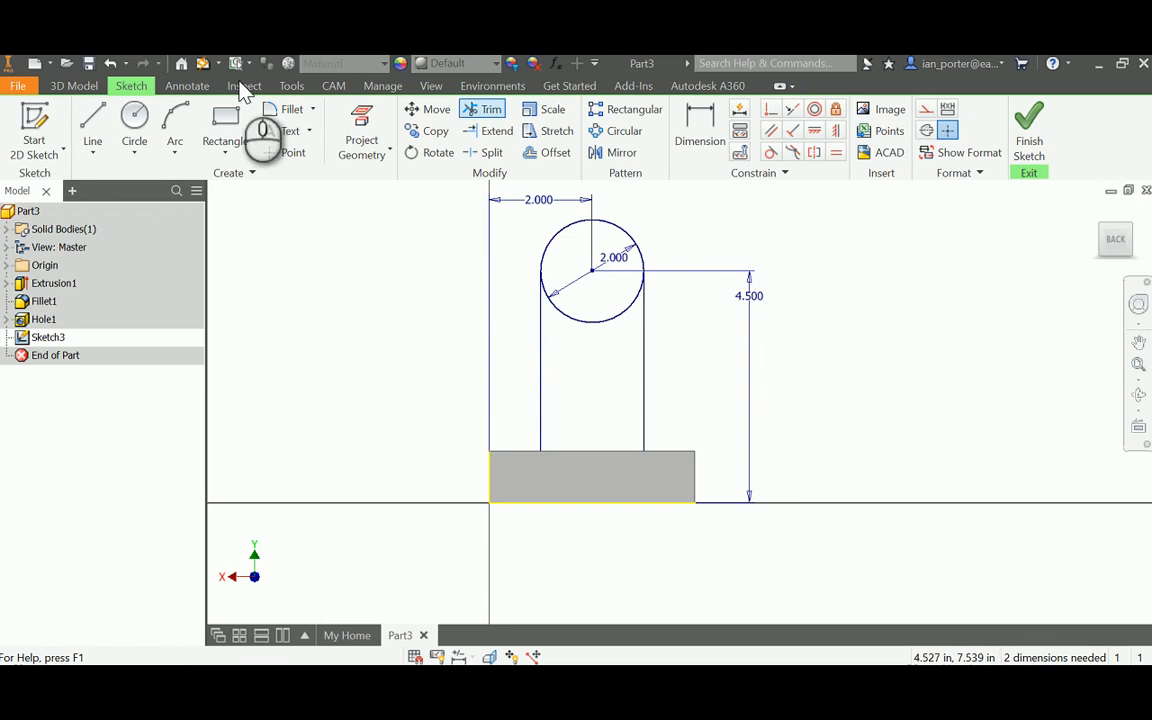
Trim away the circle's lower half and close the profile with a line along the block's top edge between the two vertical lines.
click(492, 110)
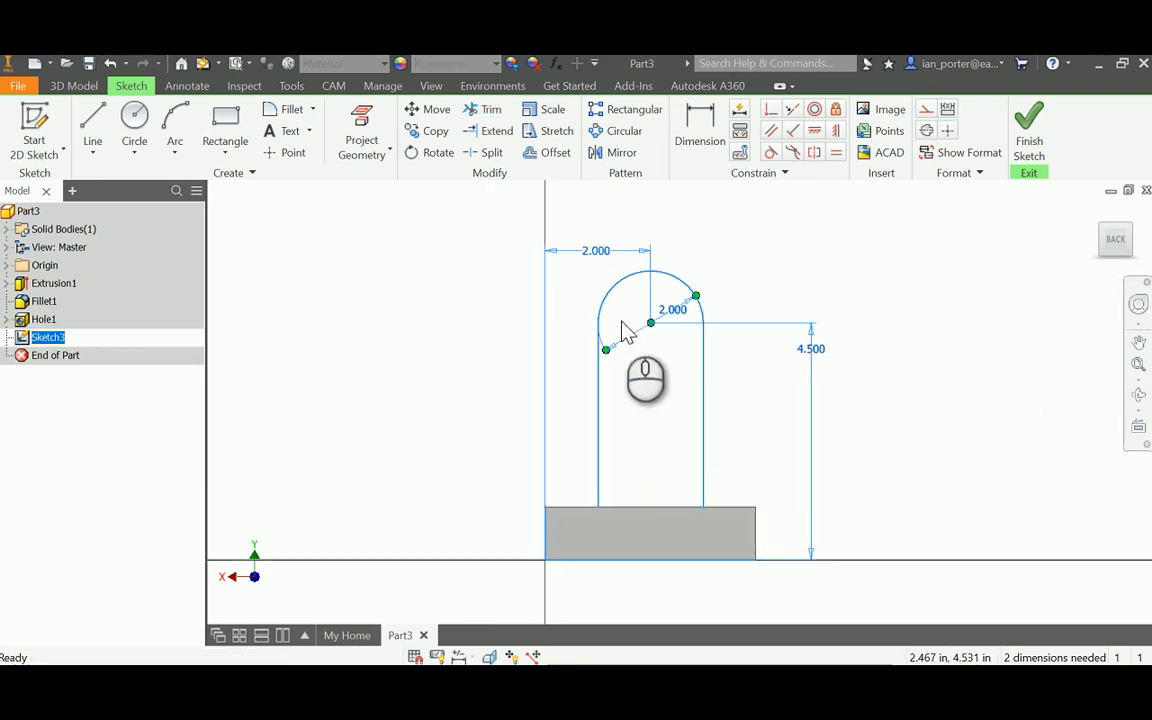
click(93, 125)
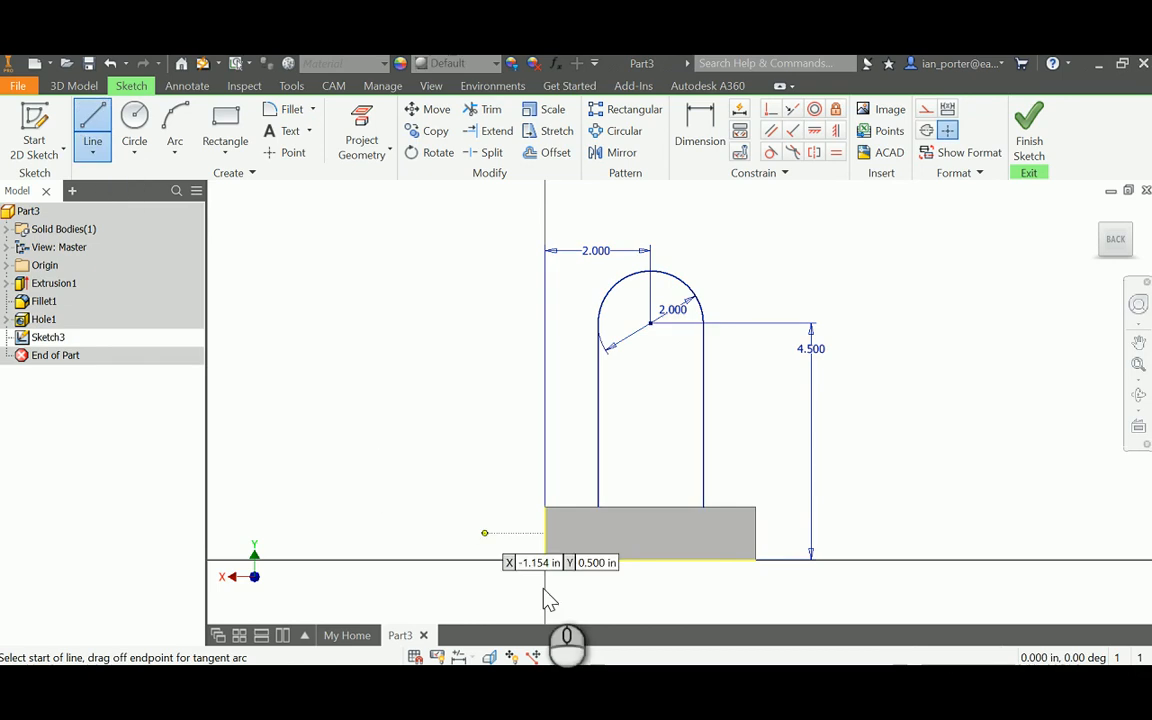
click(598, 507)
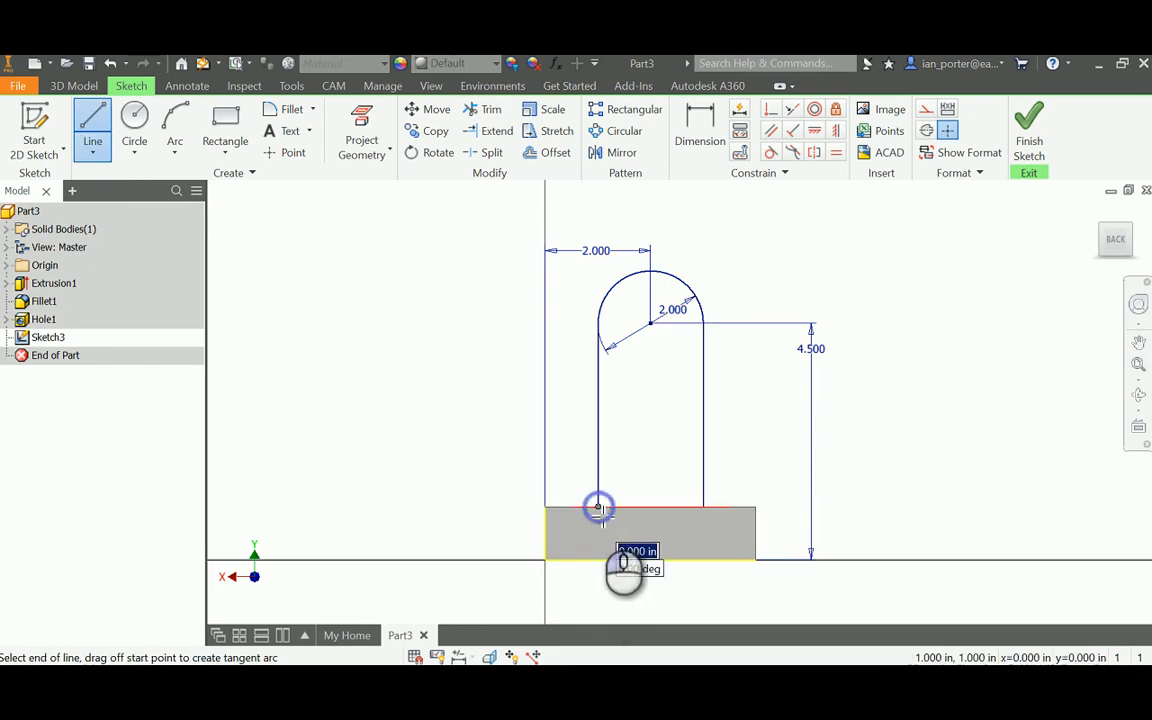
click(705, 509)
right_click(778, 468)
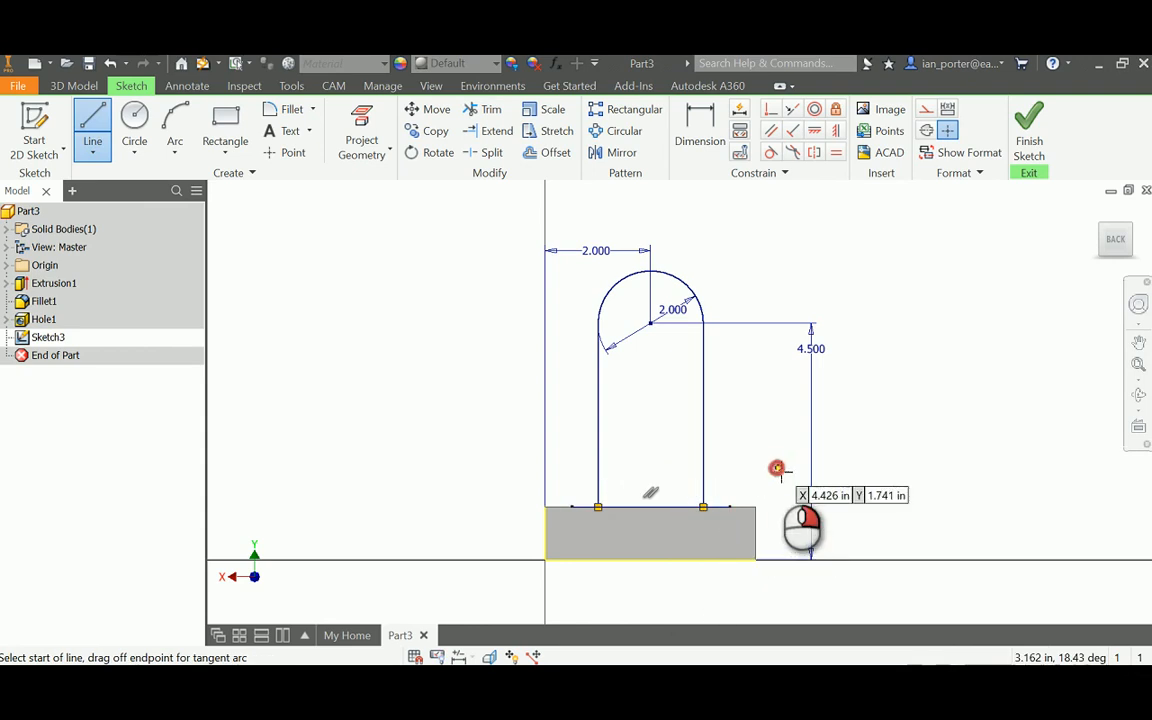
click(832, 470)
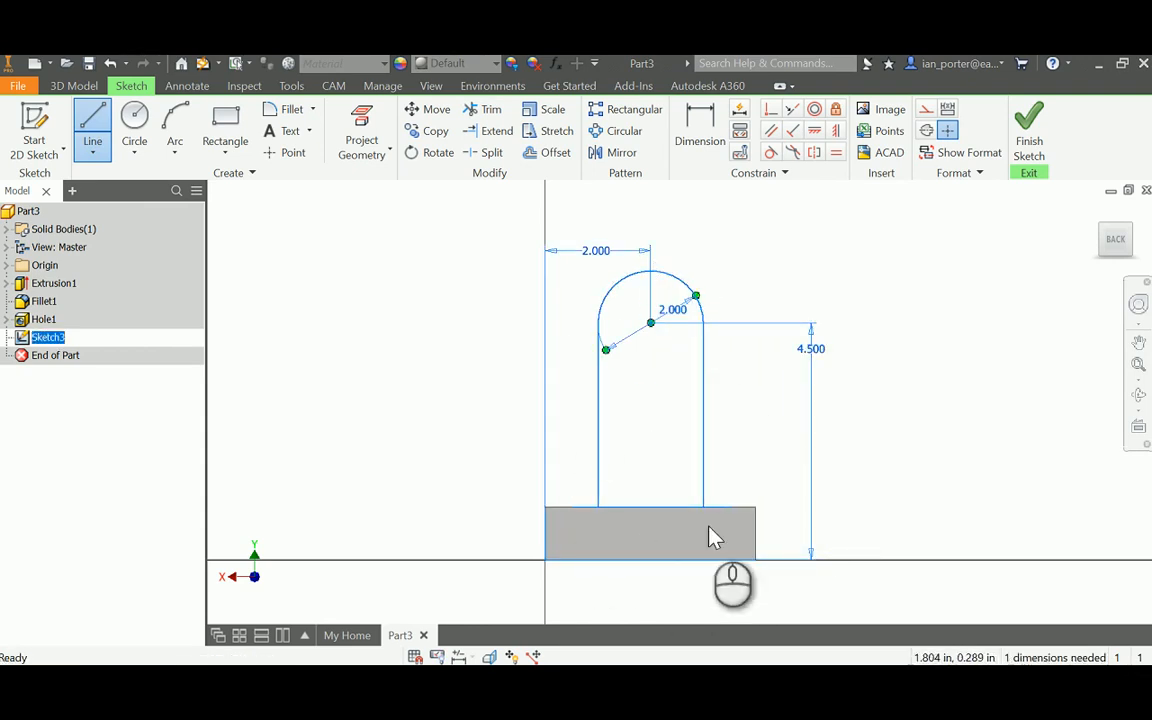
Extrude the round-topped profile 1 in toward the front, over the base block, as a joined solid.
key(e)
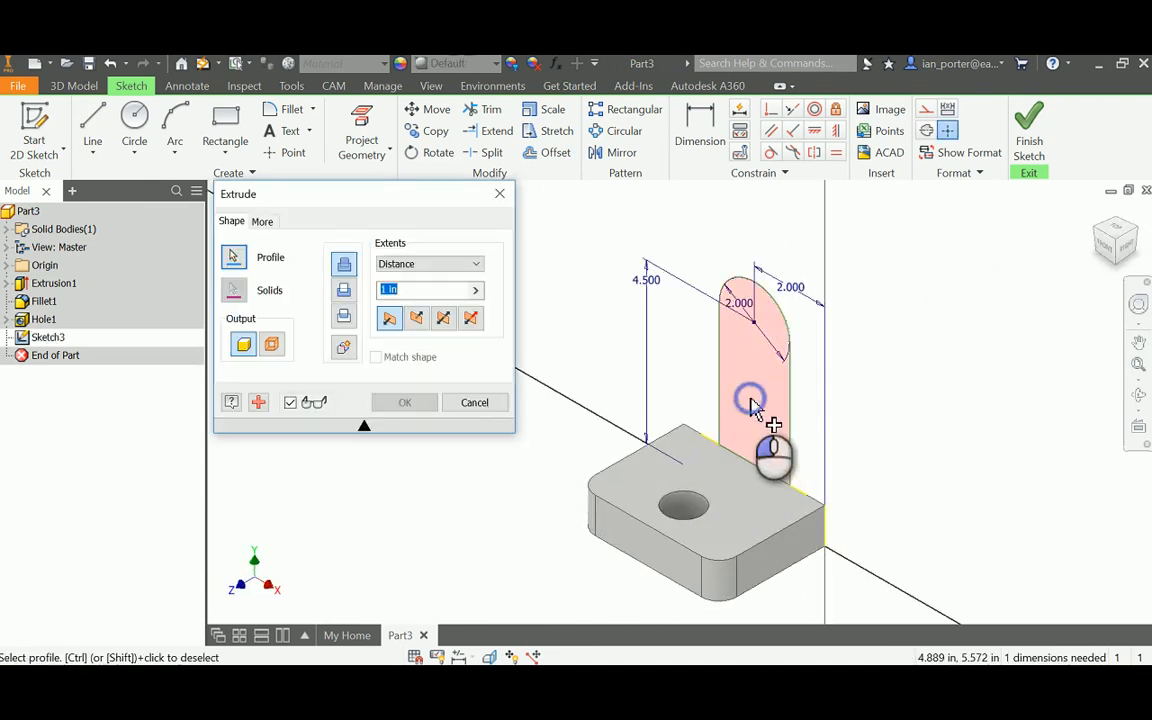
click(753, 405)
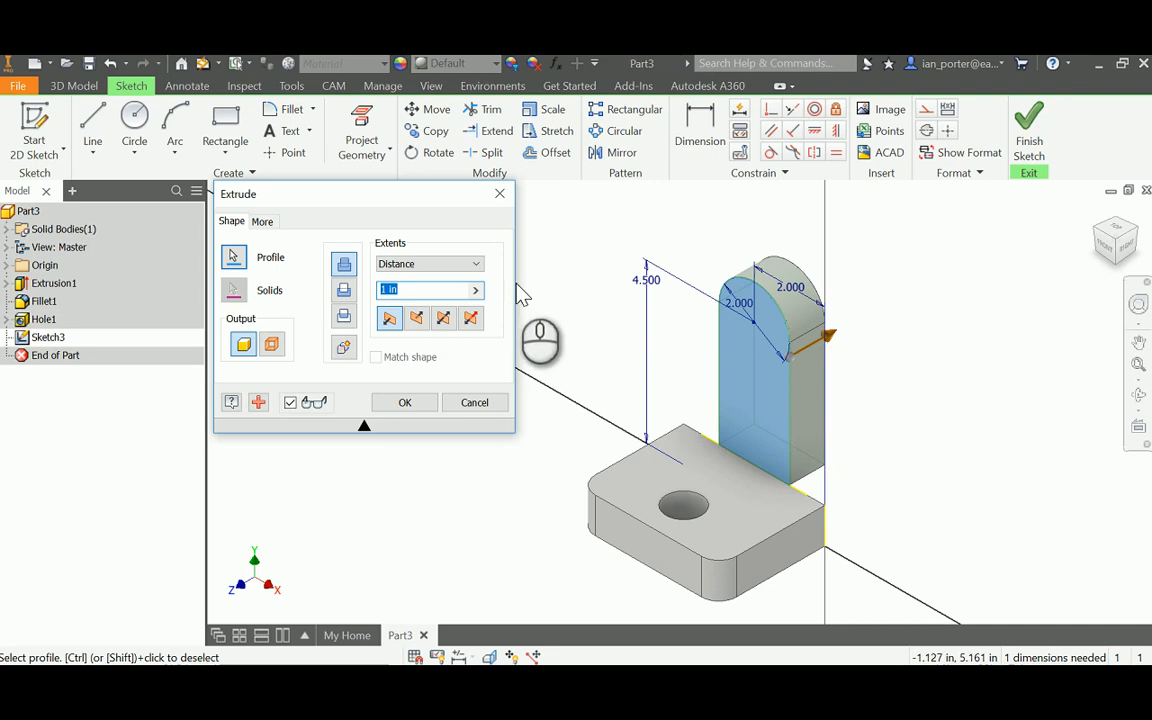
click(418, 320)
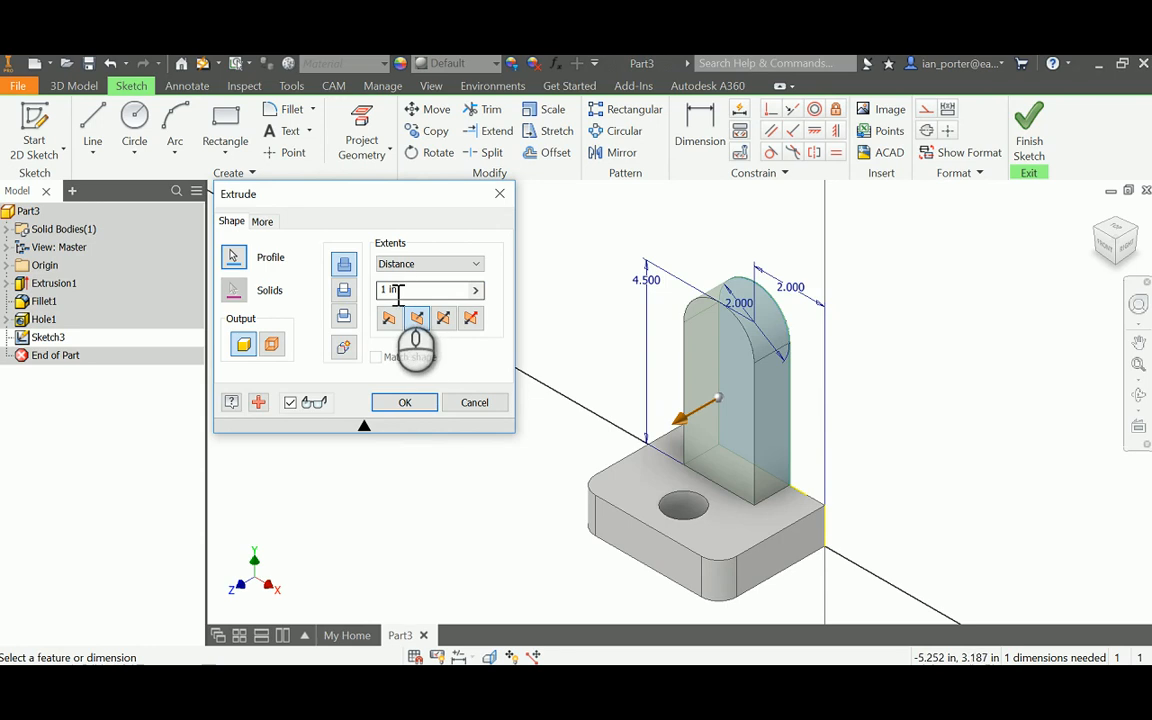
click(403, 403)
Fillet the two side edges where the upright meets the base's top face with a 1 in radius.
scroll(857, 530, down, 3)
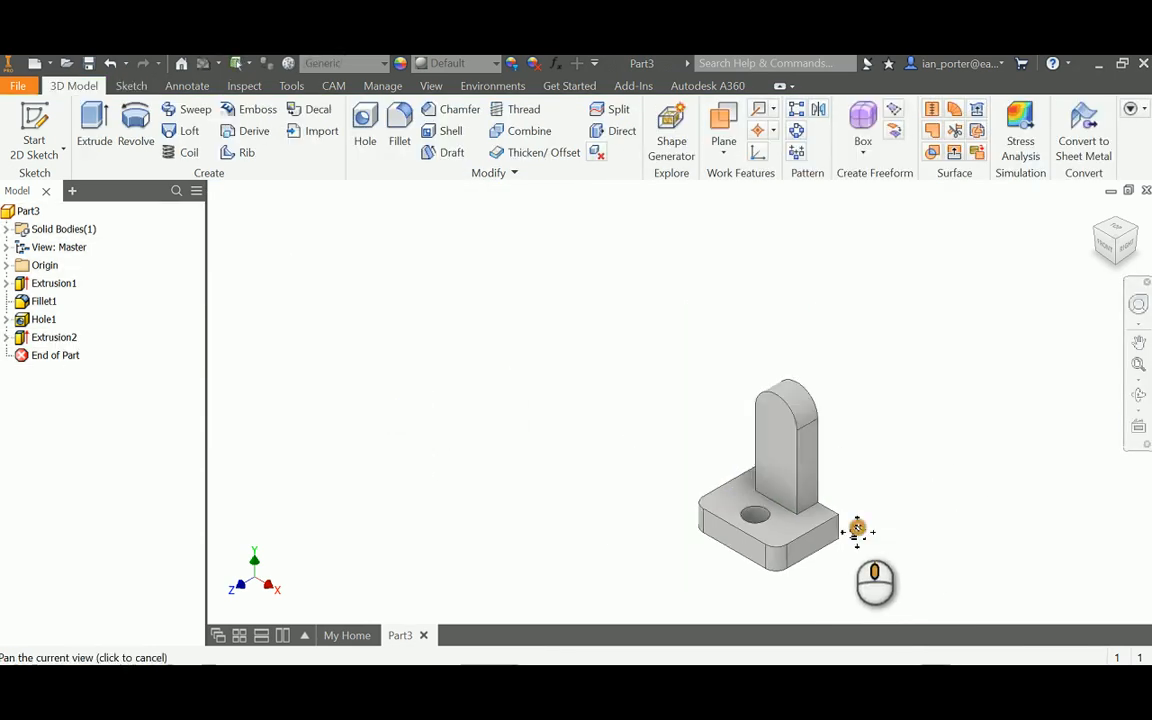
middle_drag(857, 530, 707, 411)
scroll(690, 400, up, 3)
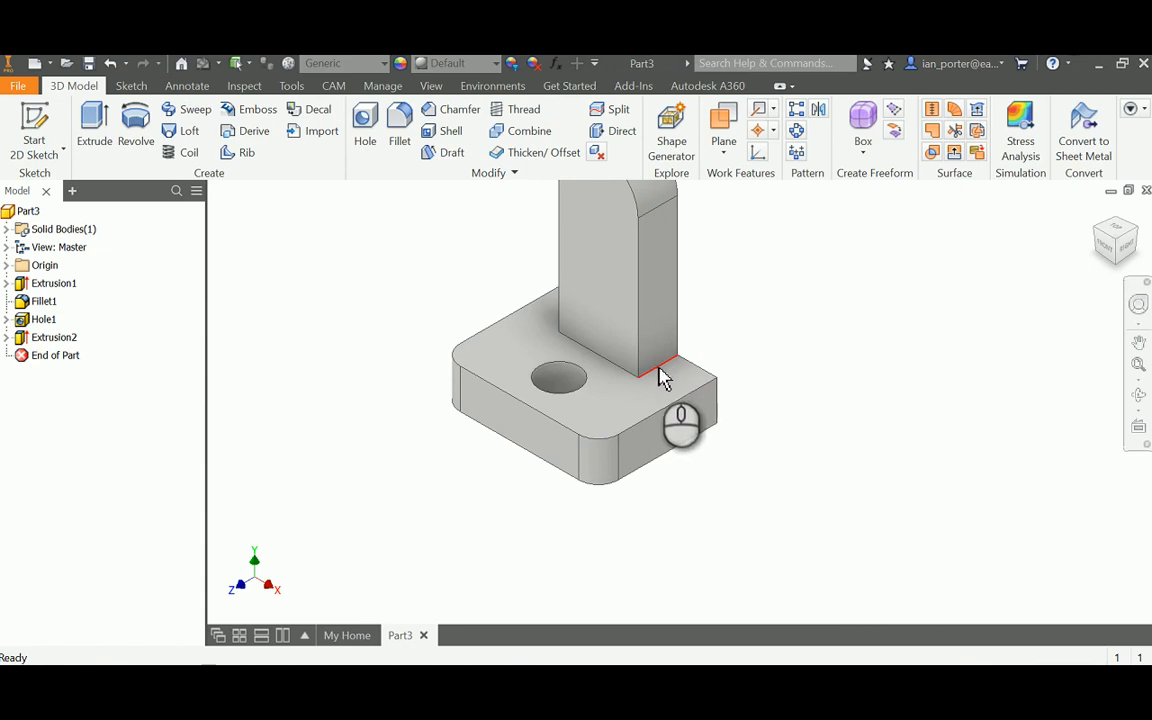
click(402, 122)
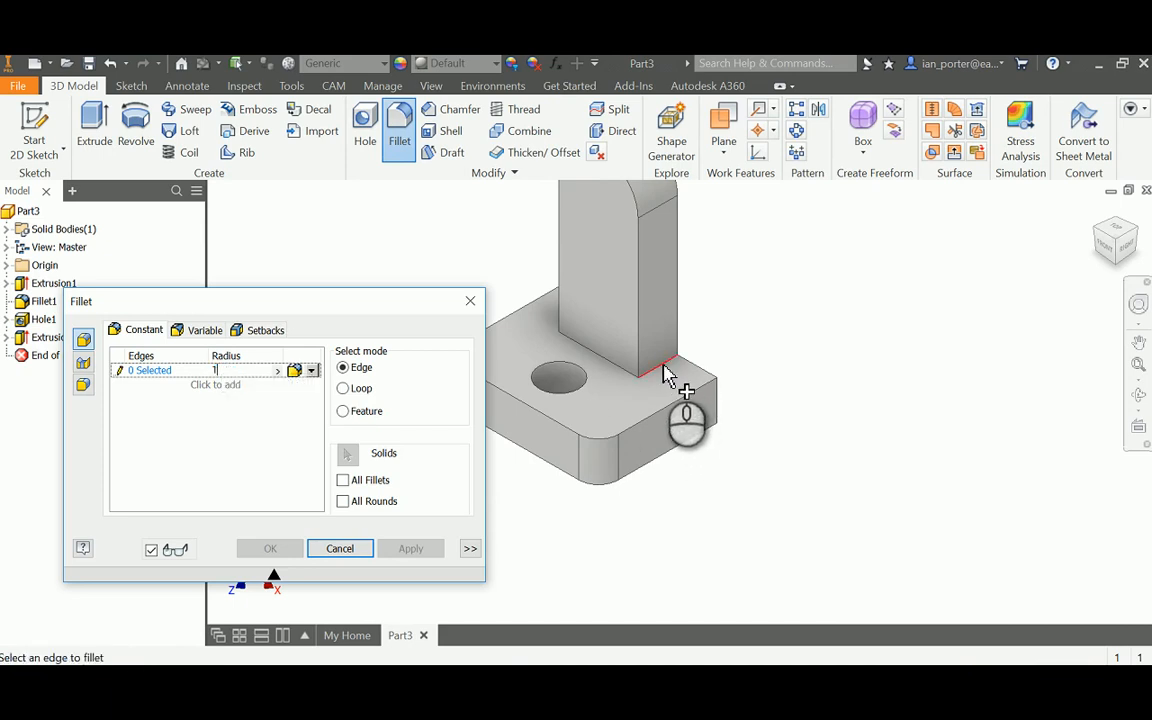
click(668, 375)
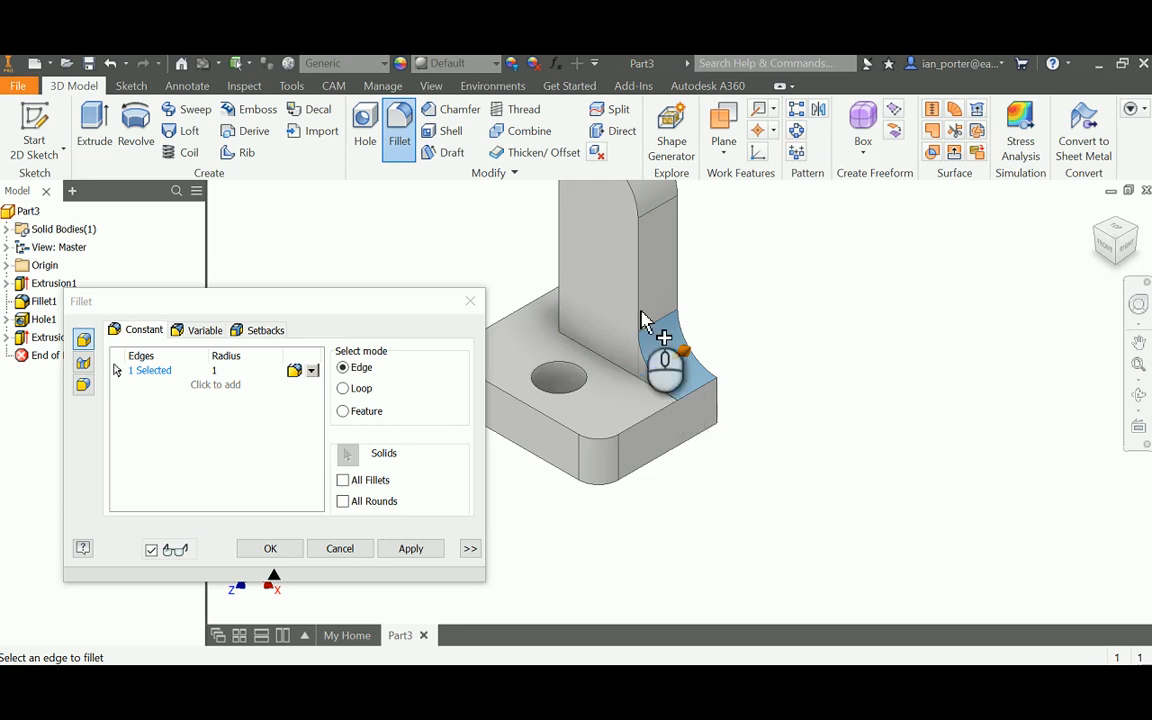
click(577, 334)
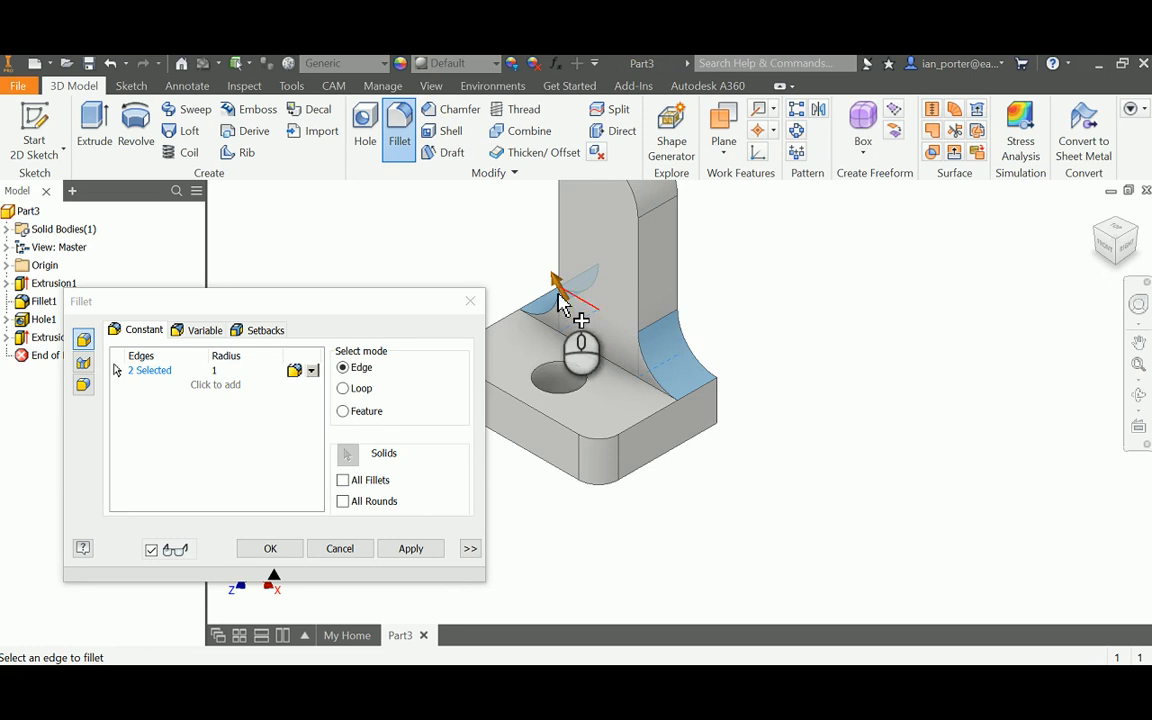
click(270, 548)
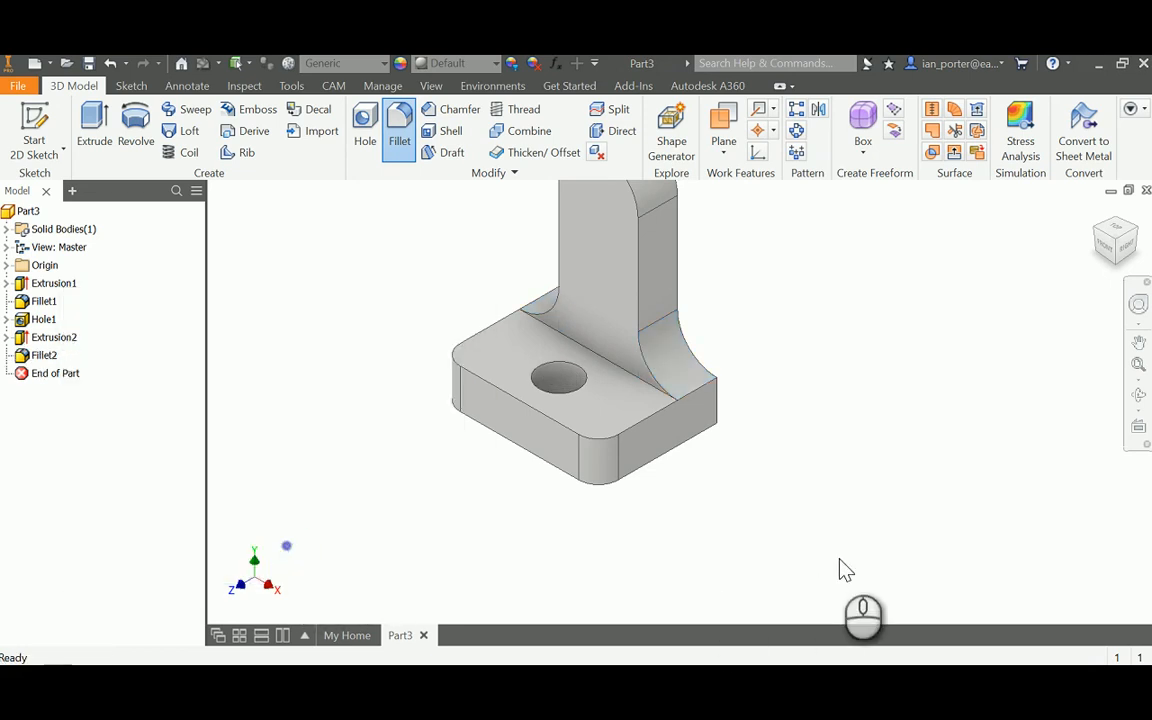
scroll(920, 390, down, 3)
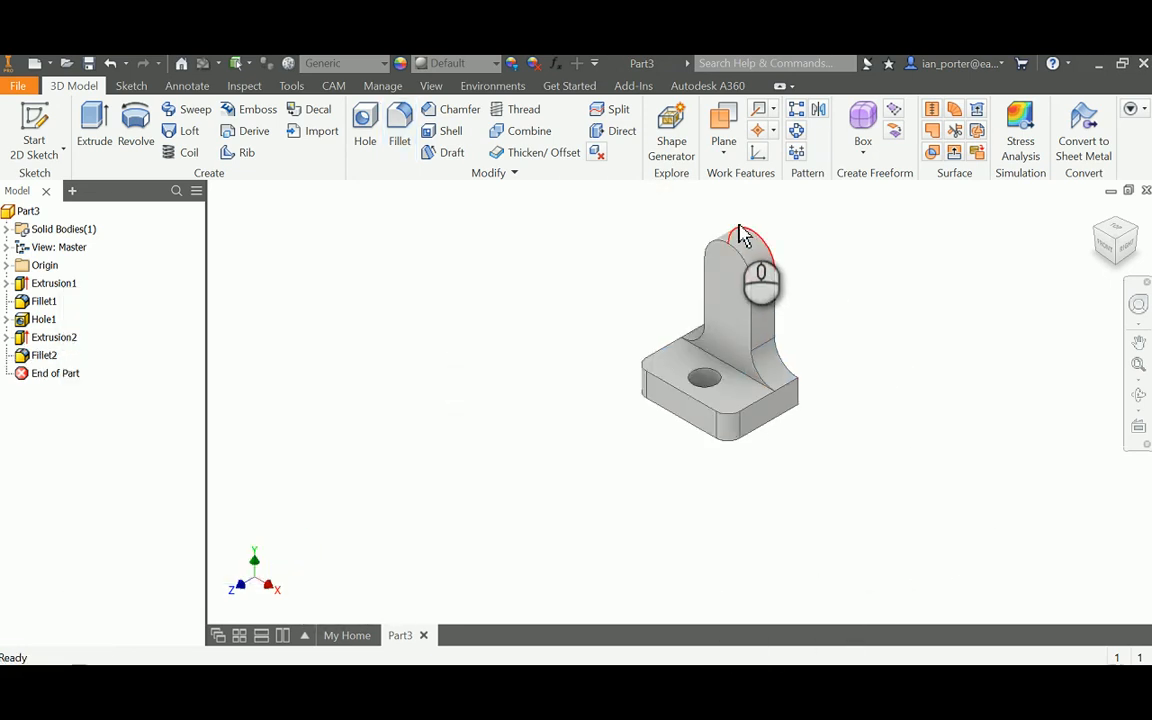
Start a sketch on the upright's front face and project the face's outline into it.
click(35, 125)
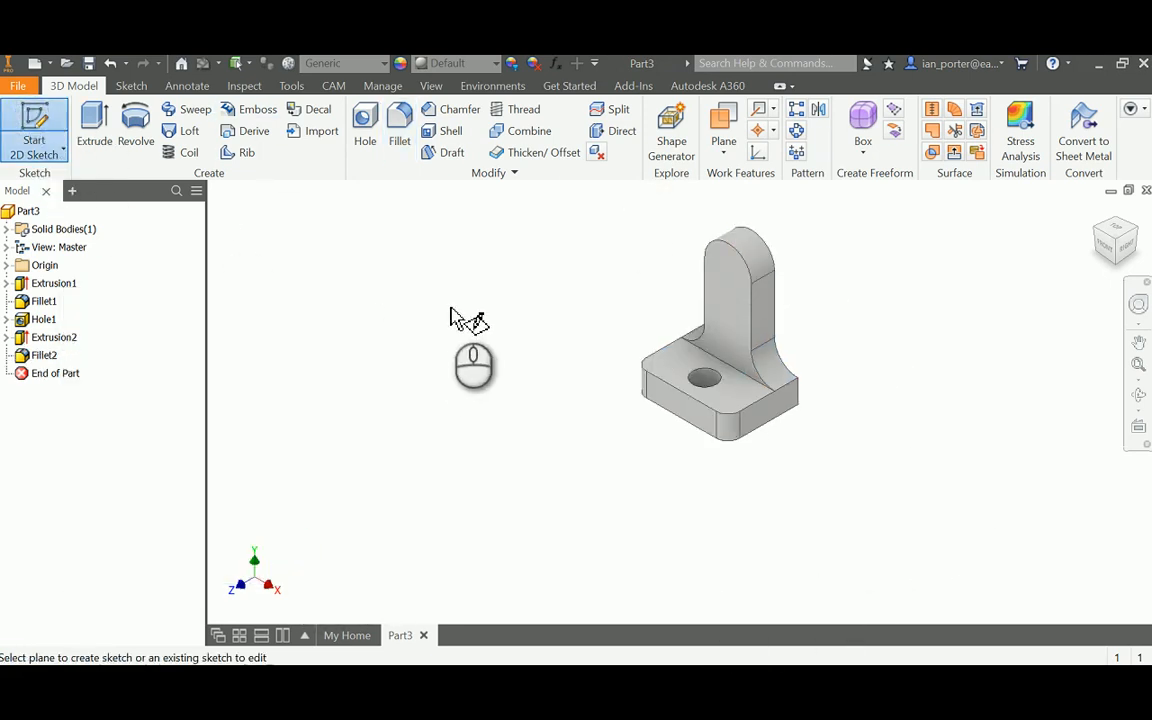
click(732, 272)
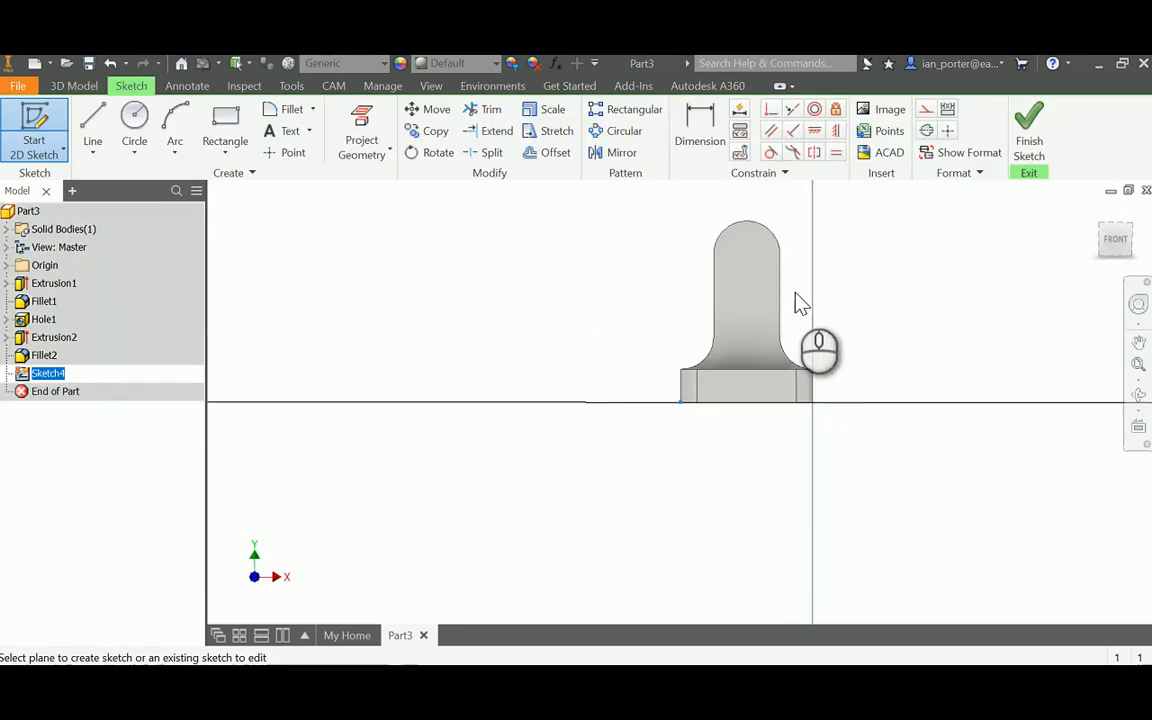
mouse_move(773, 284)
middle_down()
mouse_move(768, 300)
mouse_move(624, 381)
mouse_move(618, 373)
middle_up()
scroll(606, 357, down, 5)
scroll(566, 340, up, 4)
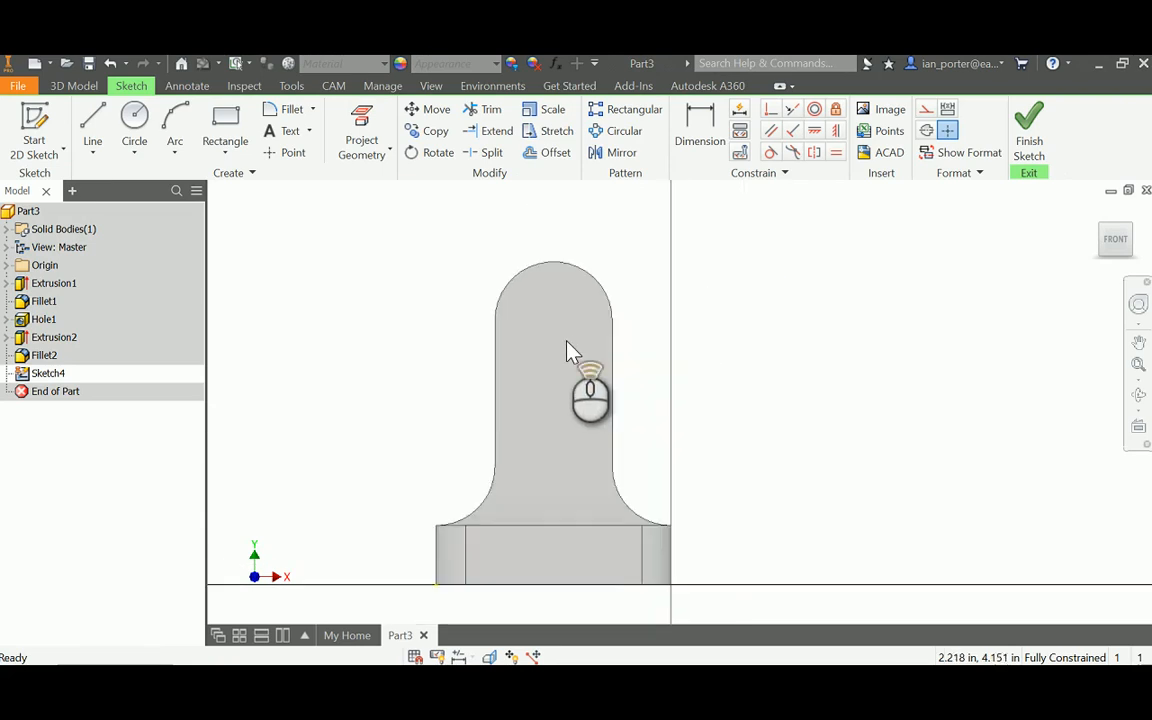
middle_drag(567, 340, 569, 336)
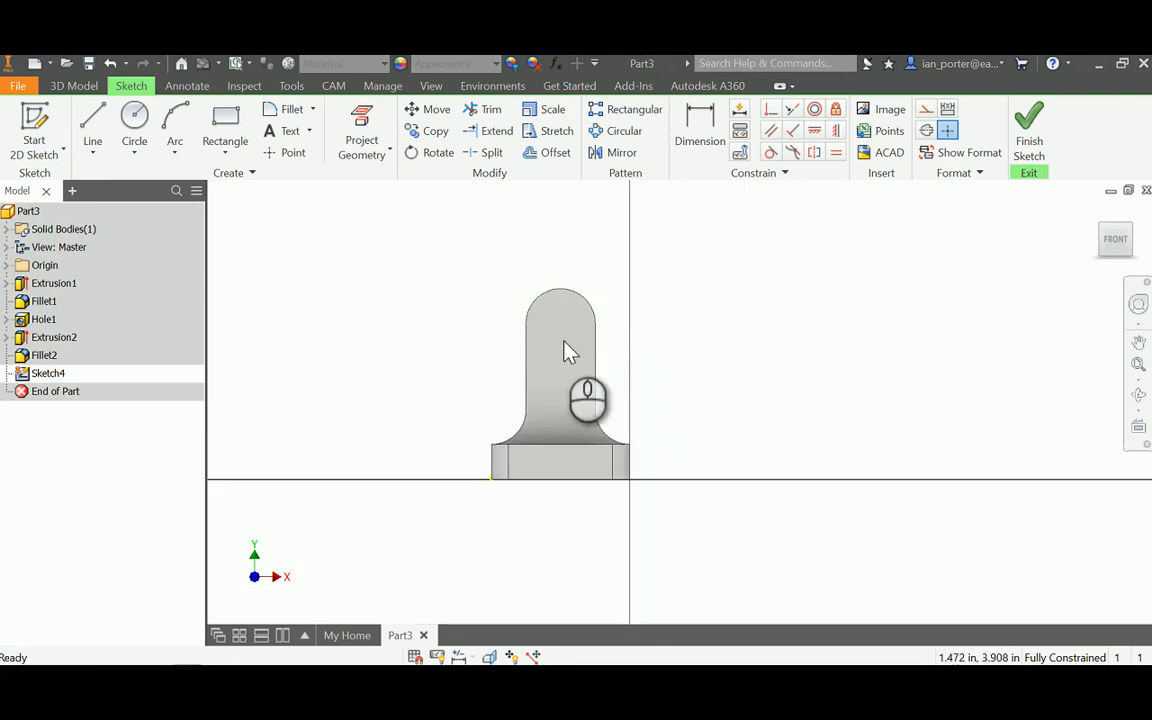
click(357, 125)
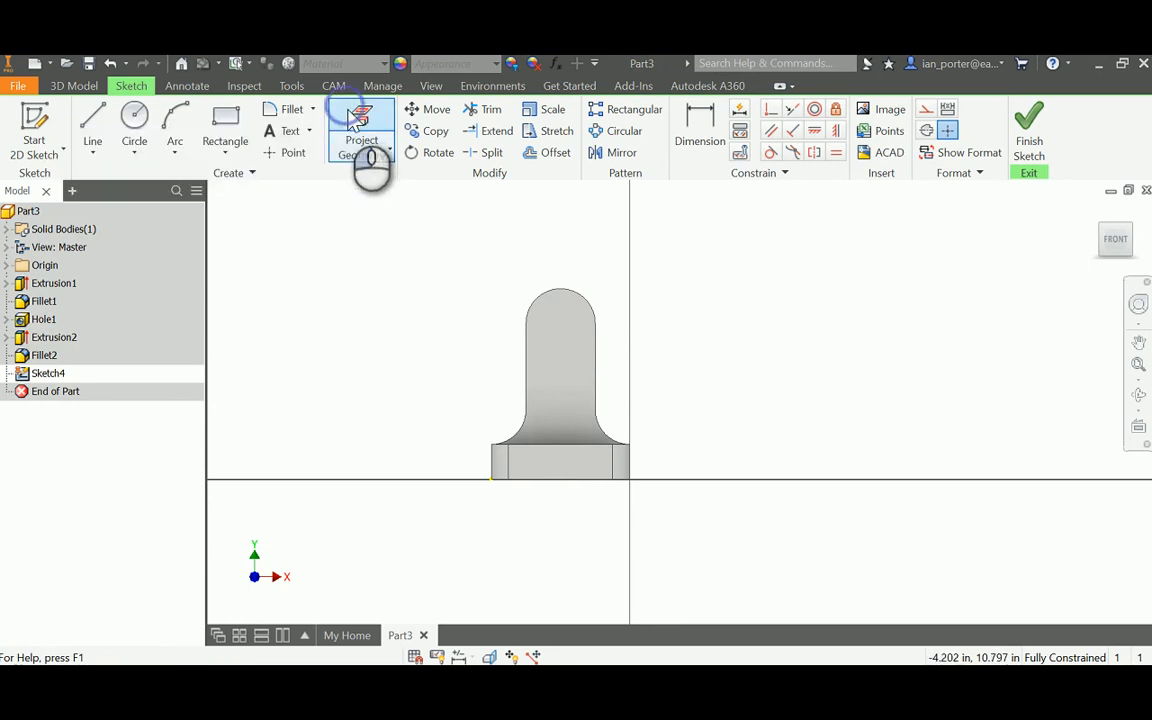
click(560, 318)
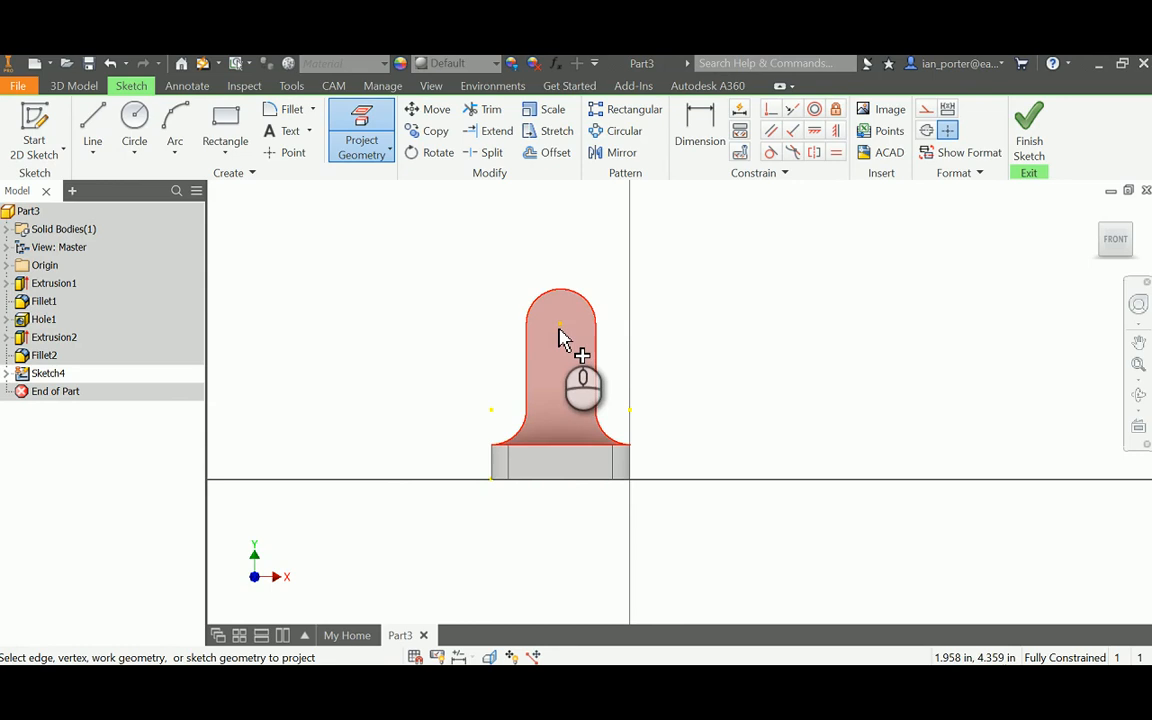
Draw a 2 in diameter circle centred on the rounded top's centre point, matching the projected arc.
click(141, 121)
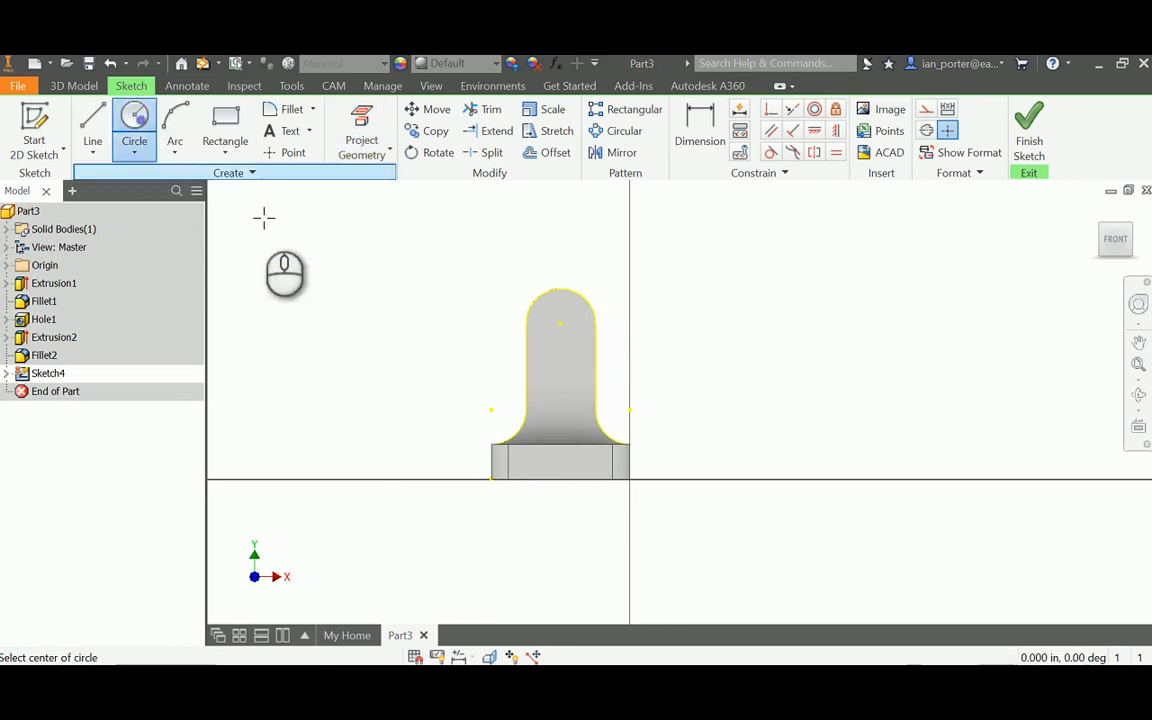
click(561, 323)
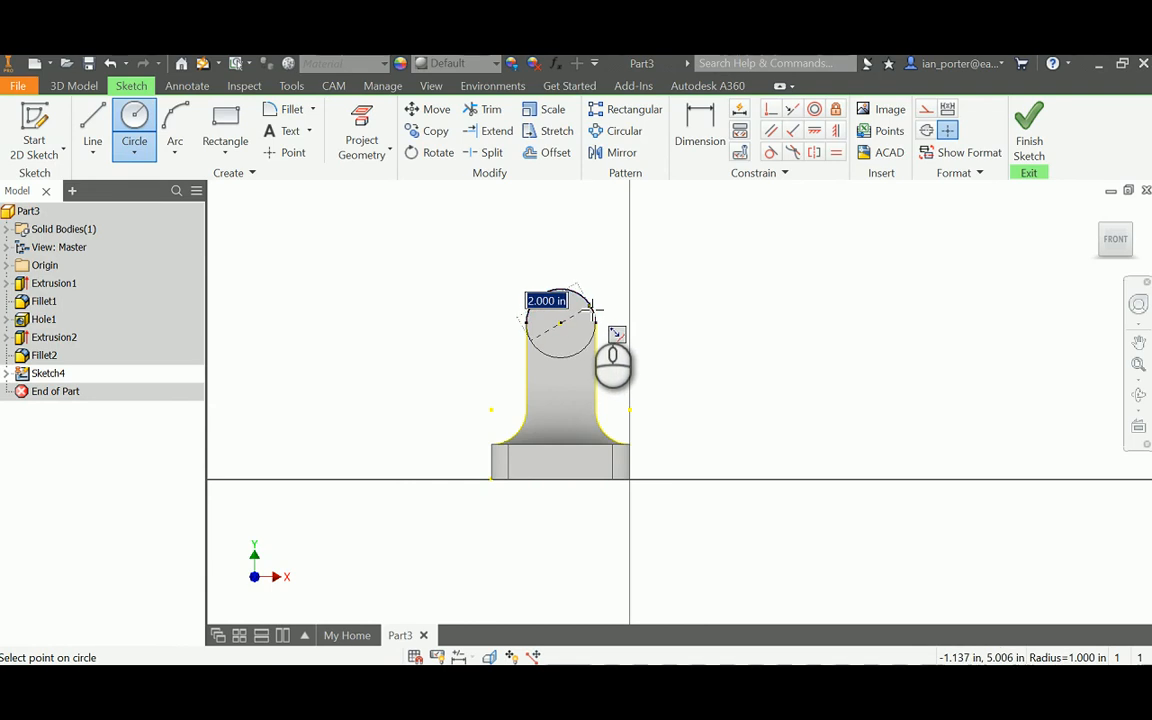
click(592, 307)
right_click(672, 278)
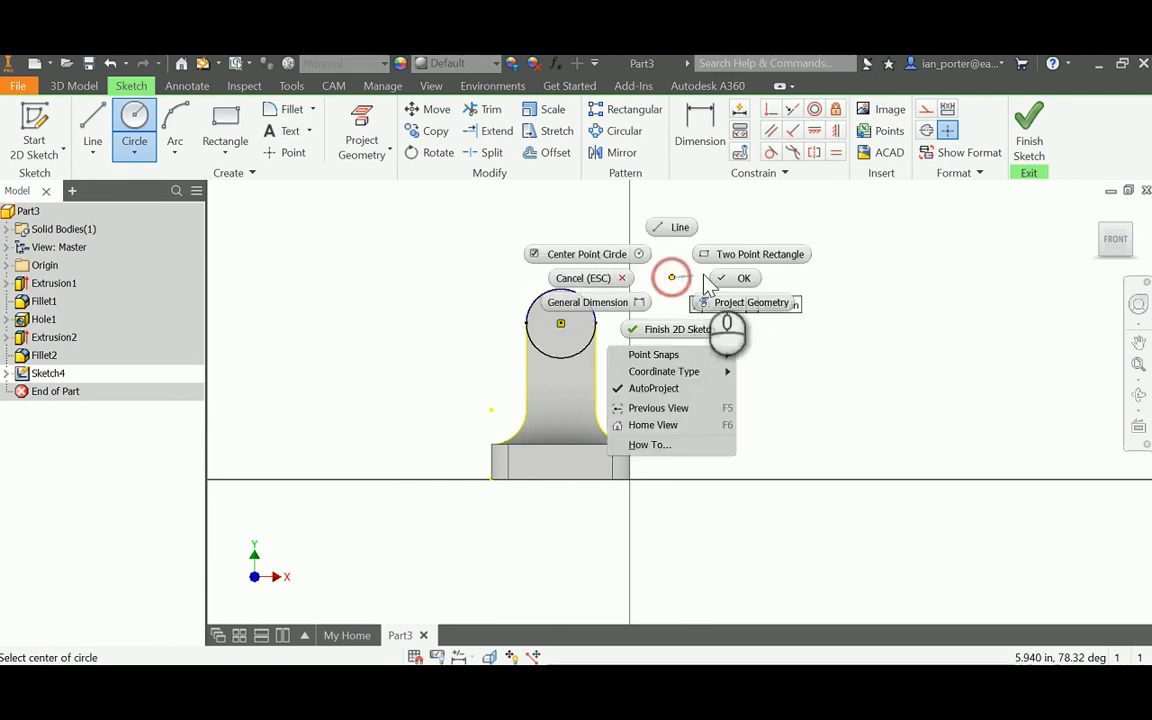
click(724, 279)
Extrude the circle 1 in forward from the upright's front face as a joined cylindrical boss.
key(F6)
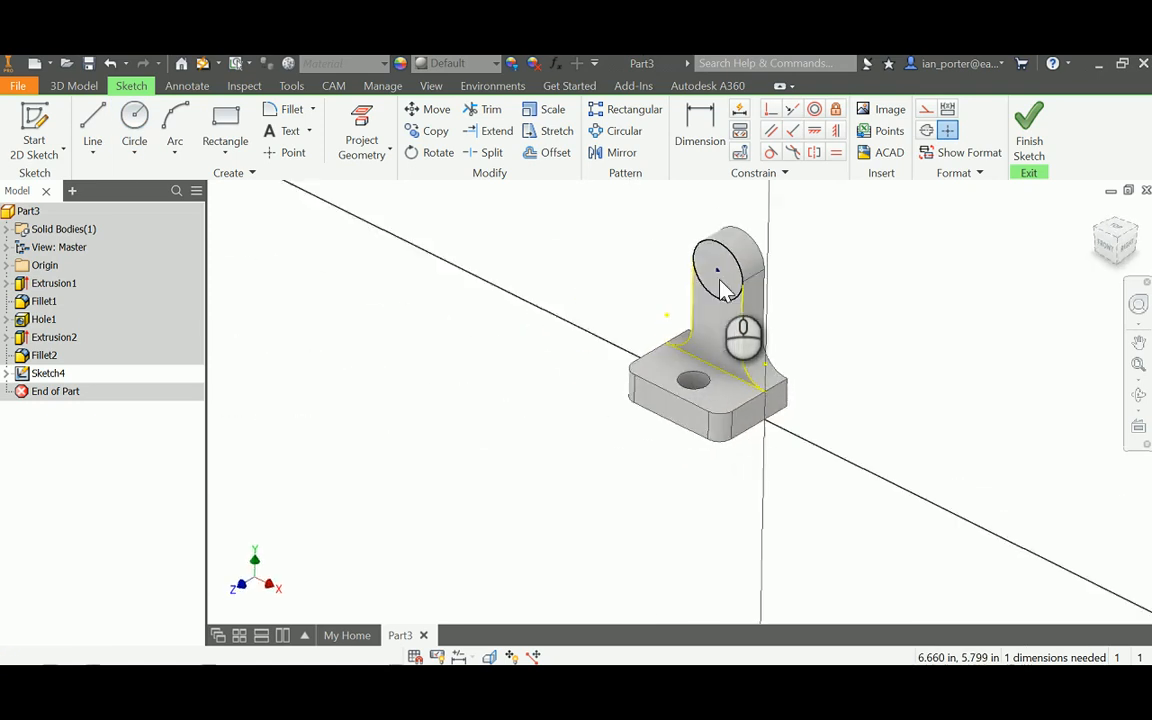
key(e)
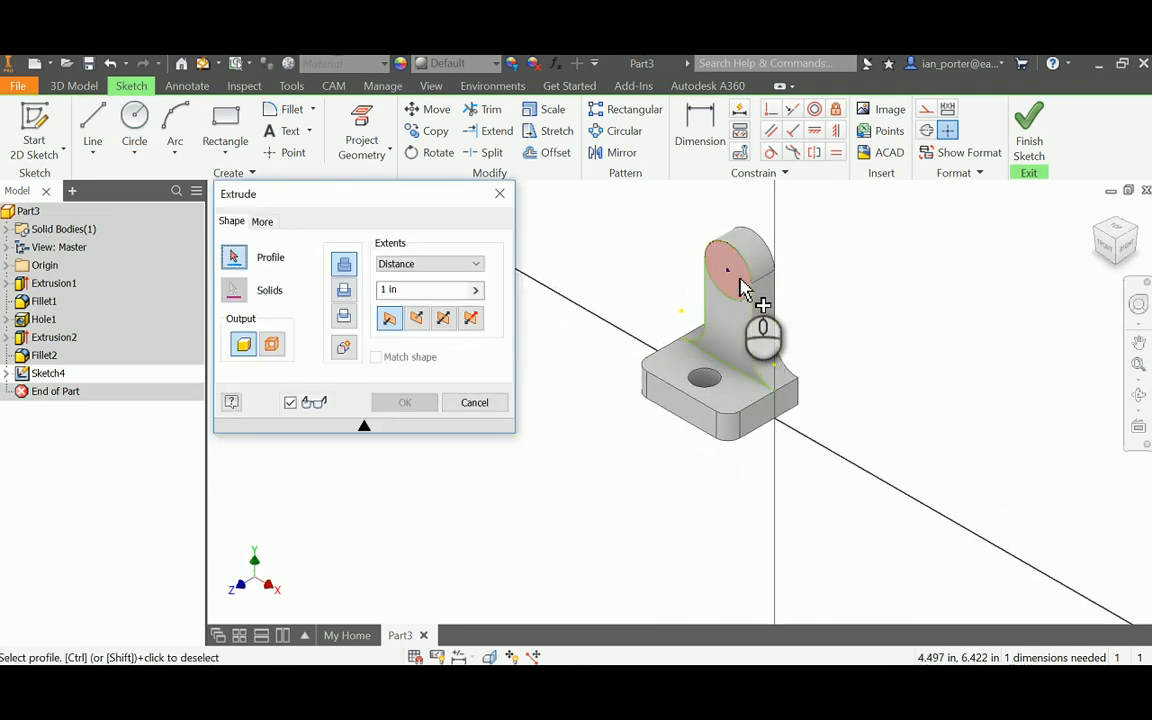
click(741, 289)
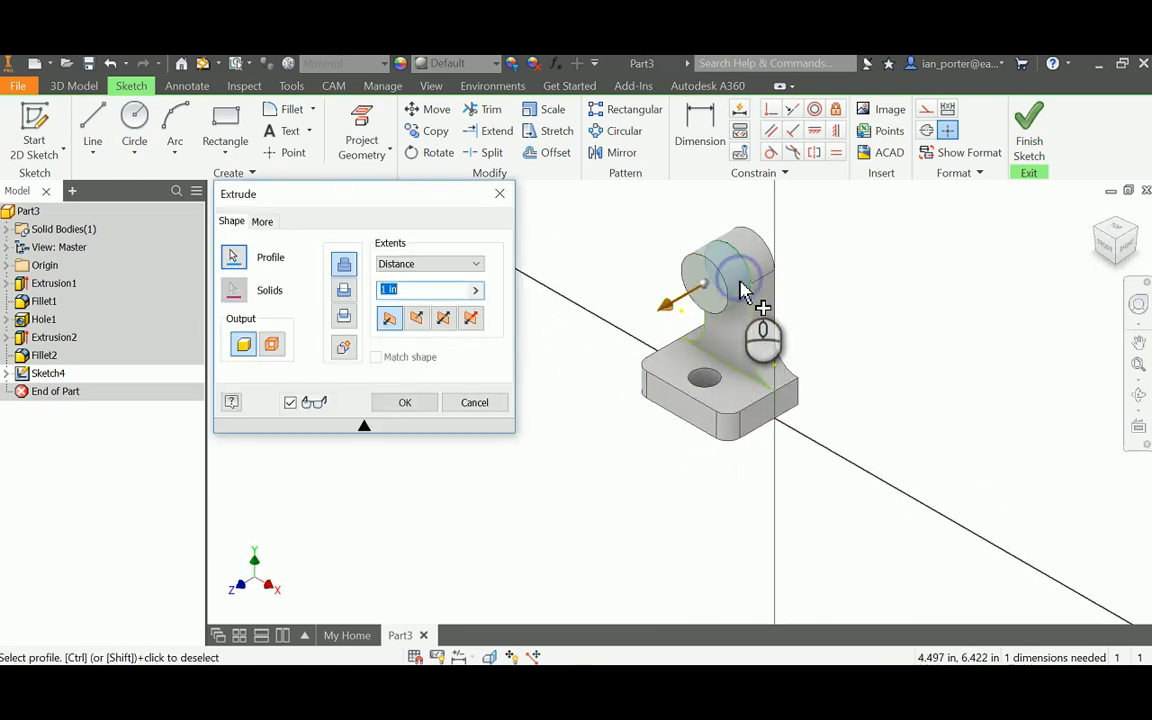
click(409, 402)
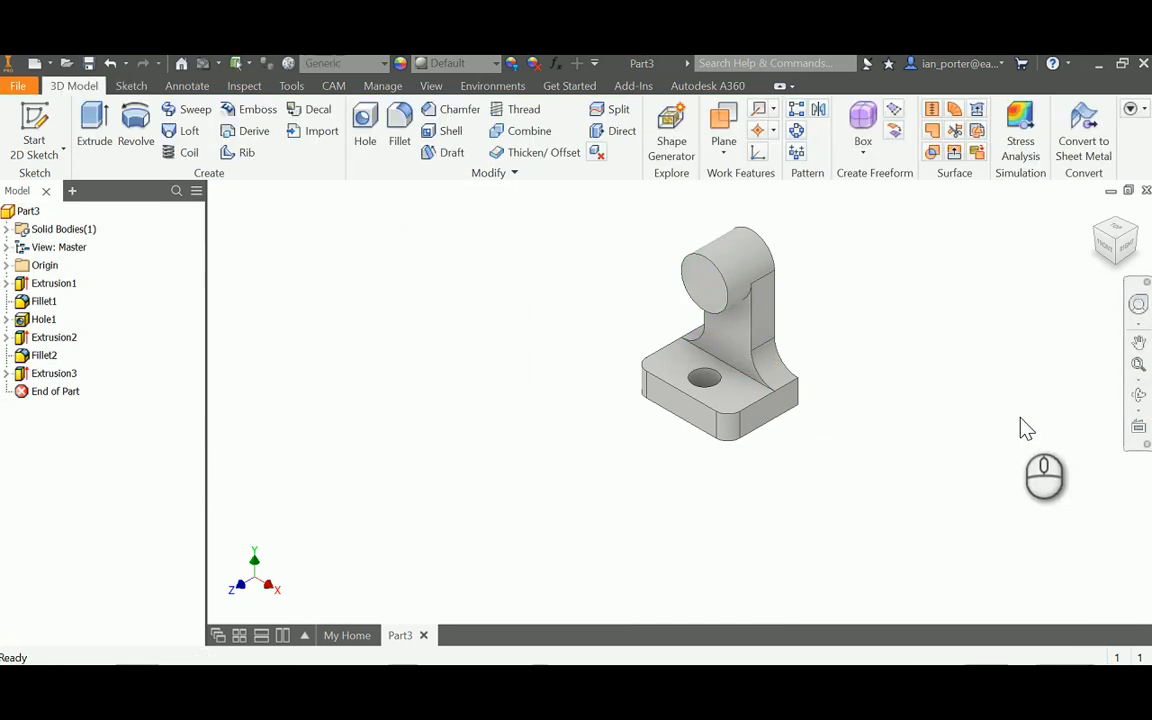
Start a sketch on the cylindrical boss's front face and project its circular edge.
click(35, 121)
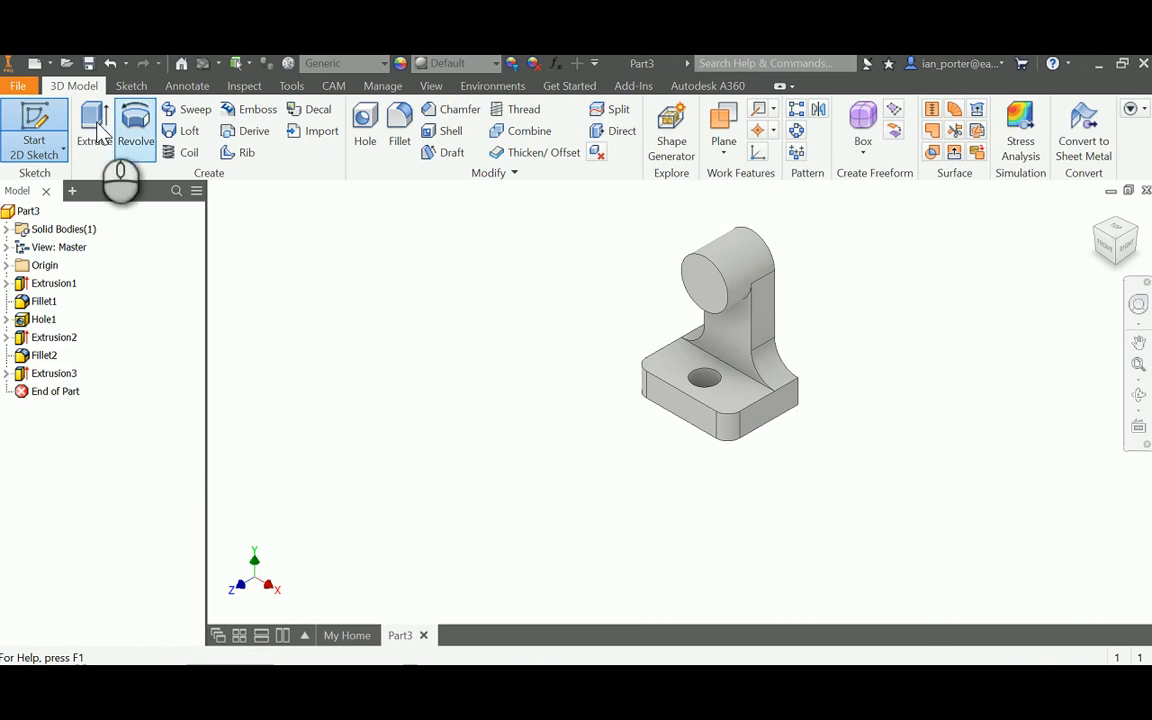
click(706, 285)
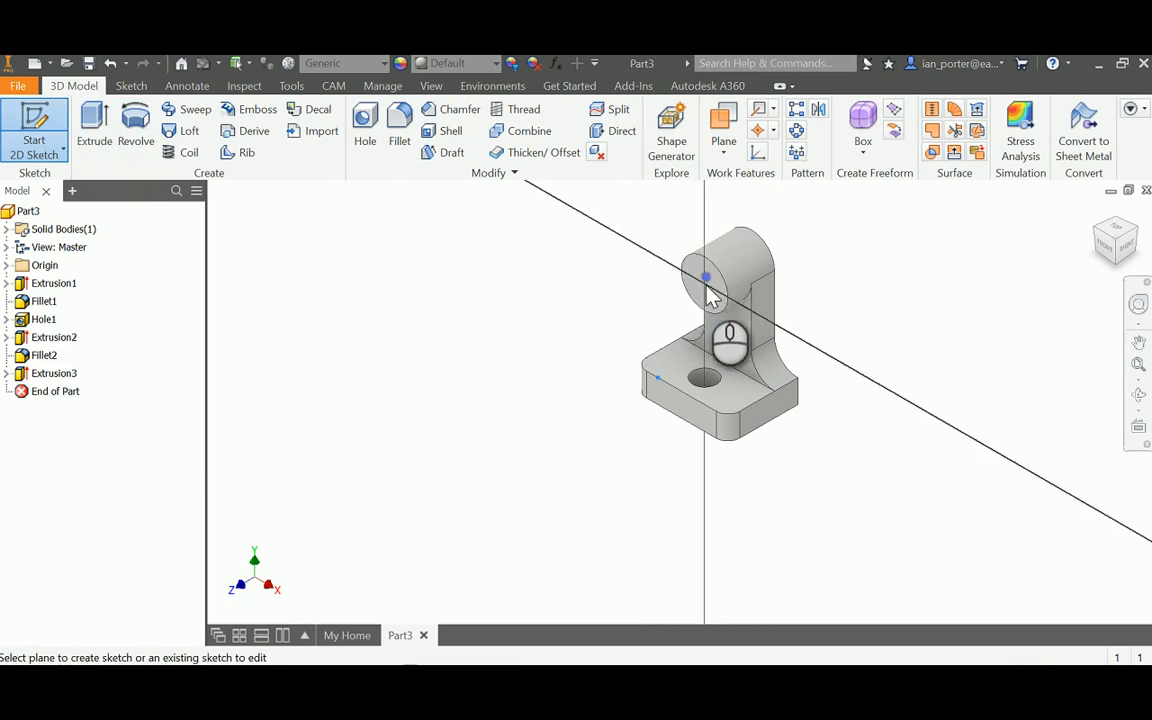
middle_drag(666, 298, 535, 284)
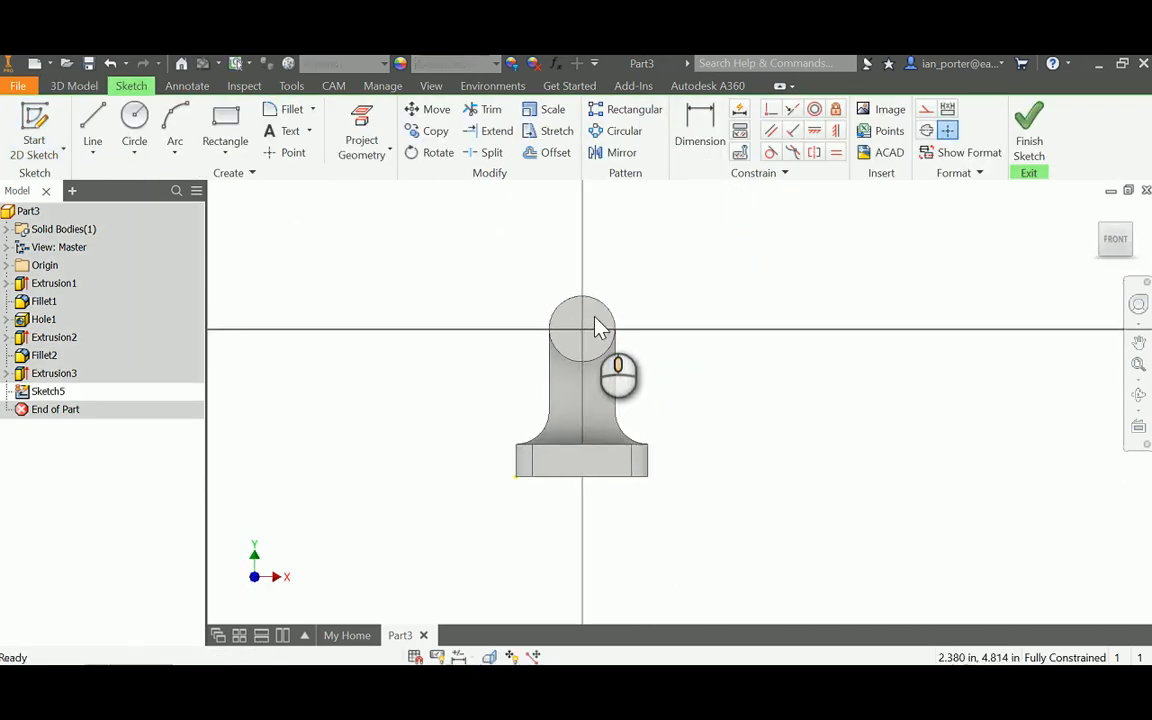
scroll(535, 284, up, 3)
click(363, 118)
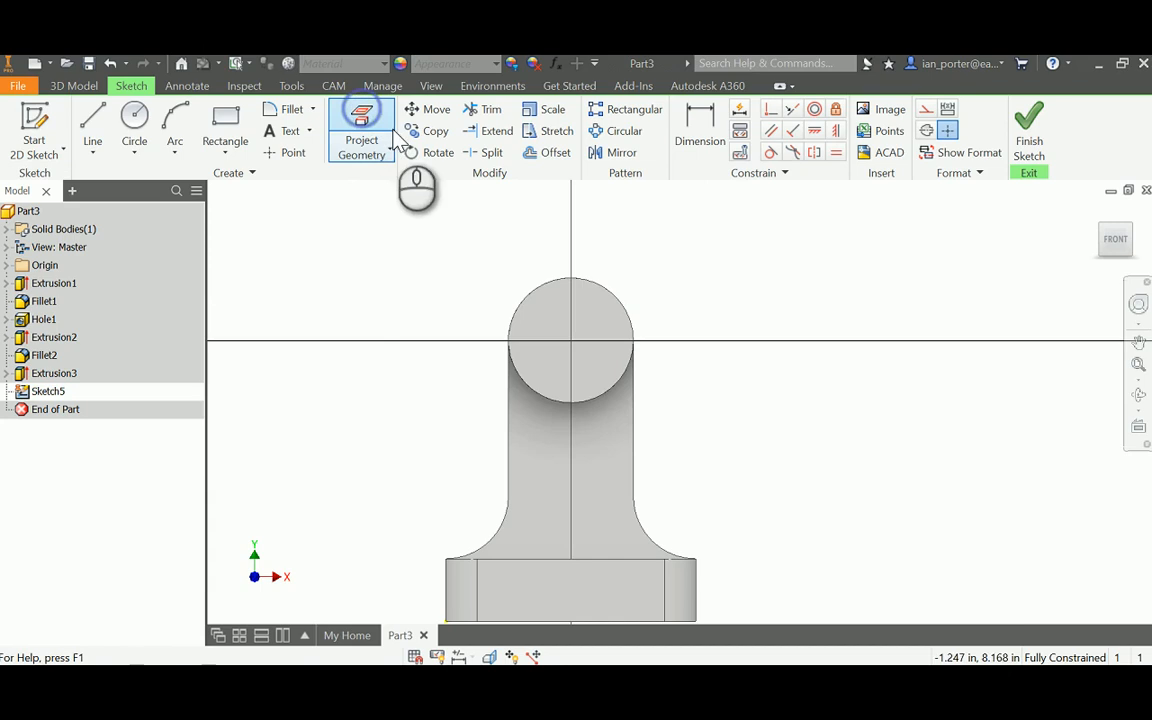
click(588, 320)
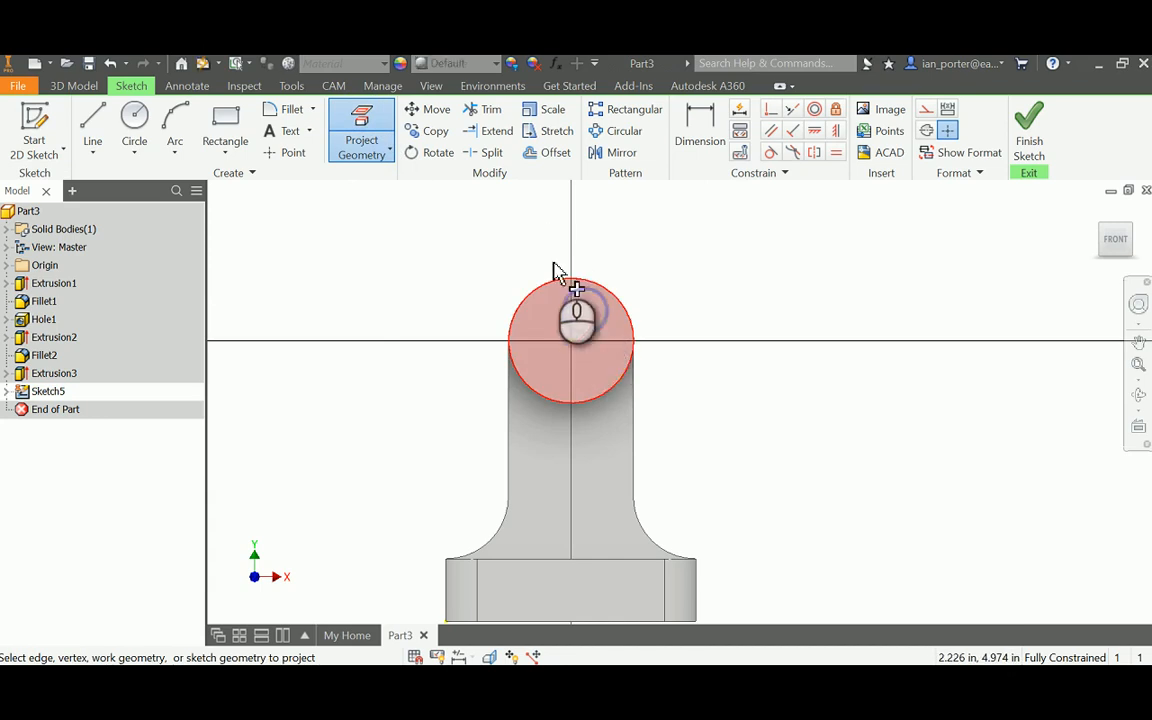
Place a sketch point at the centre of the boss's projected circle.
click(290, 155)
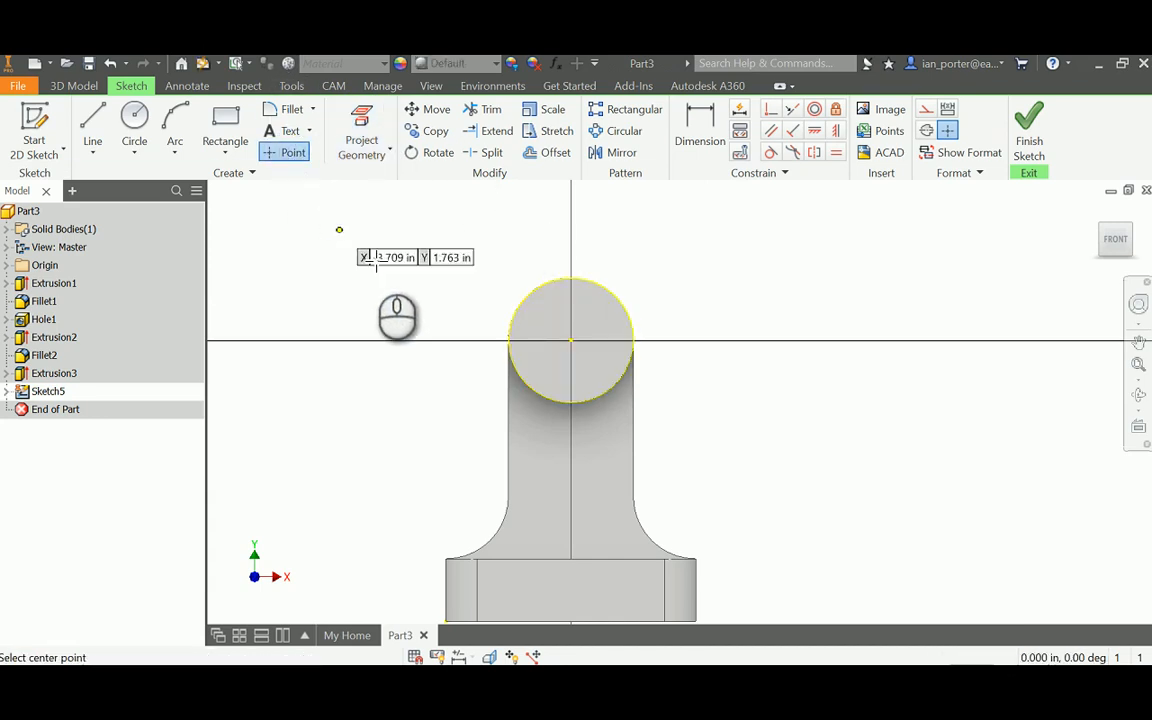
click(571, 341)
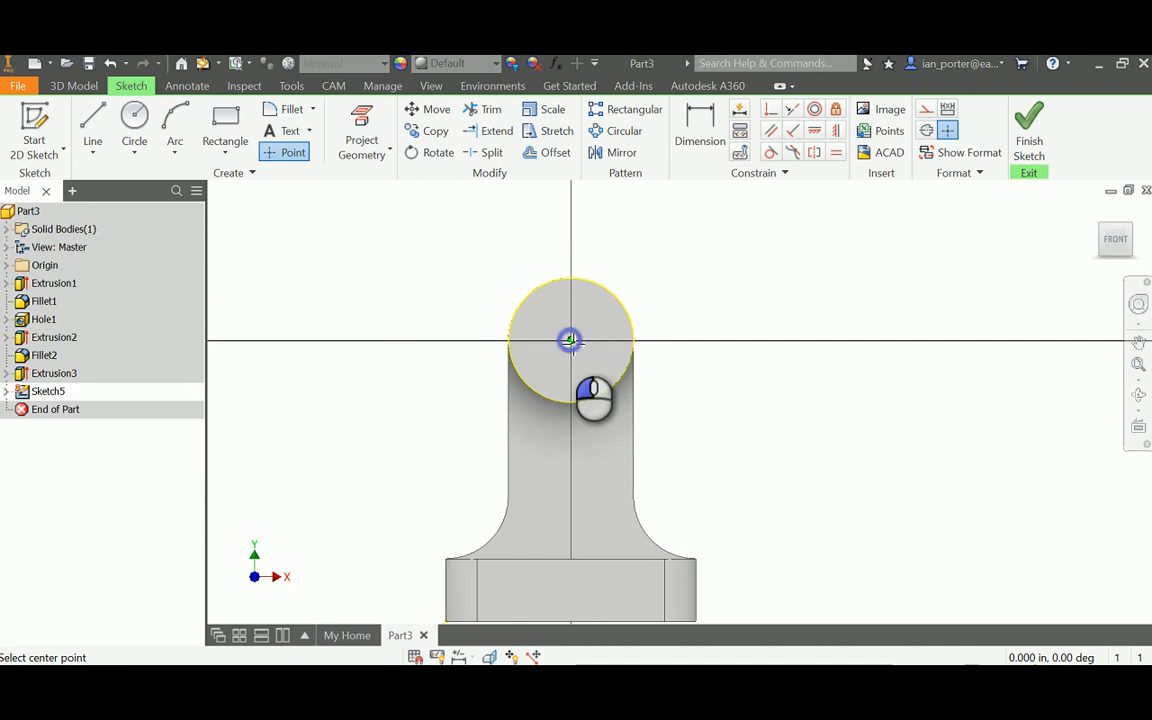
right_click(724, 290)
key(Escape)
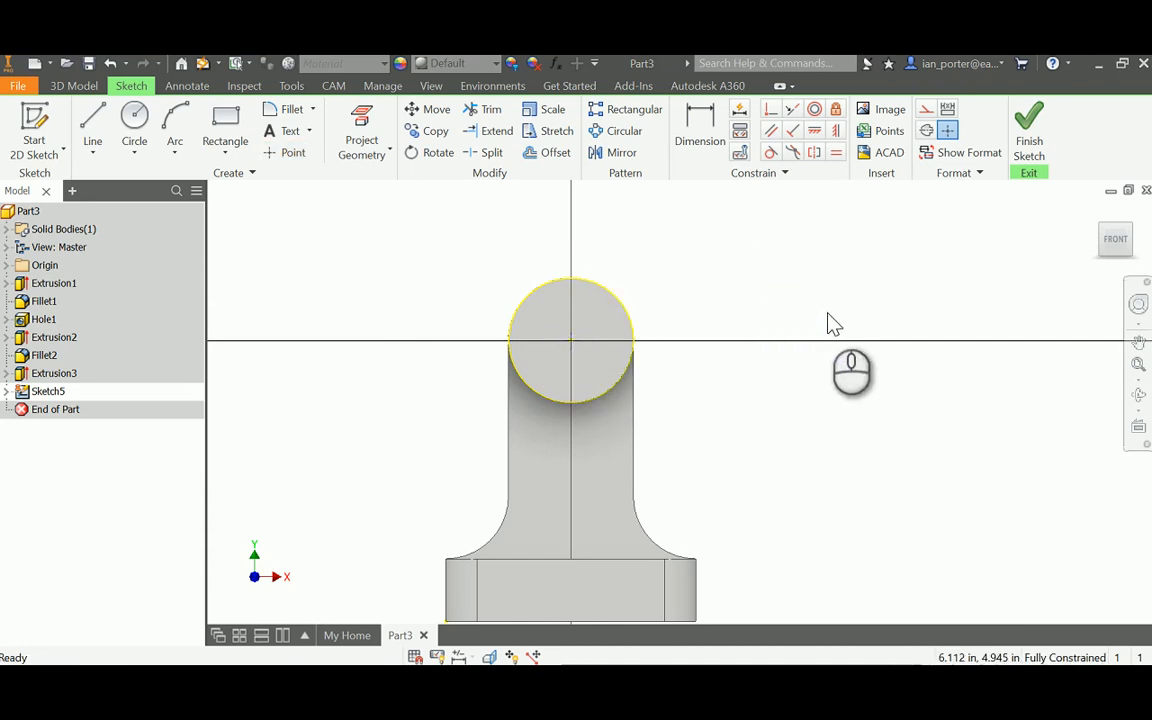
Cut a 1 in diameter simple hole at the sketch point, with Through All termination, through the boss and upright.
key(h)
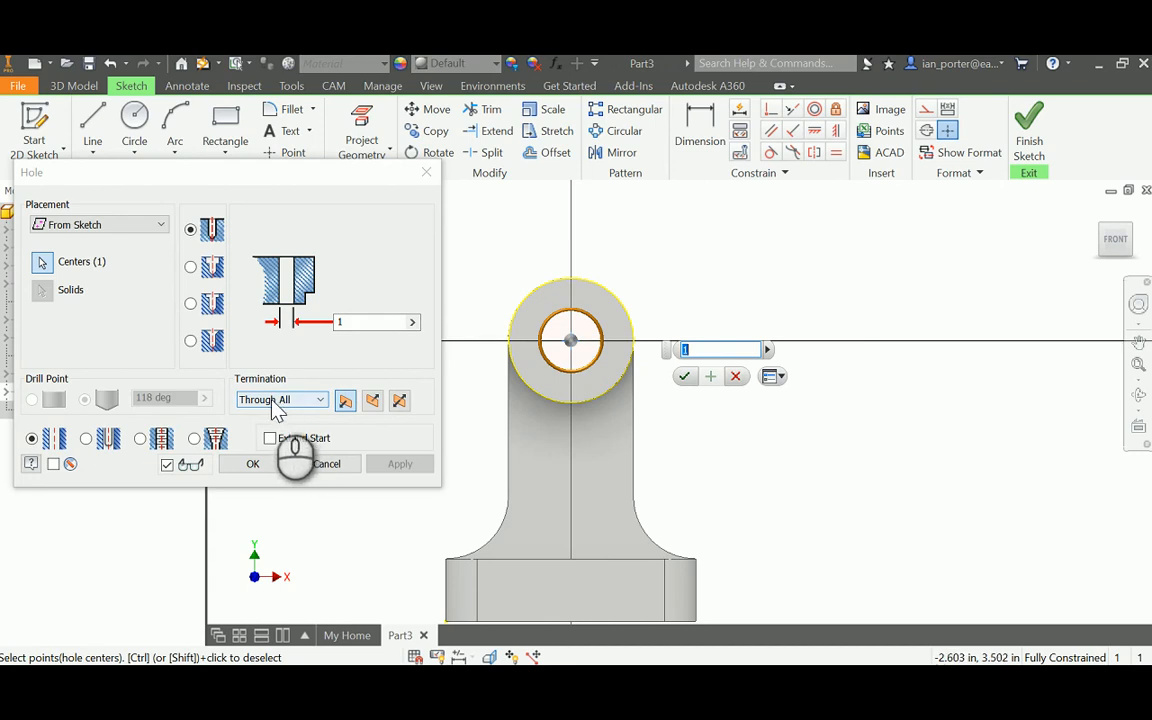
click(252, 464)
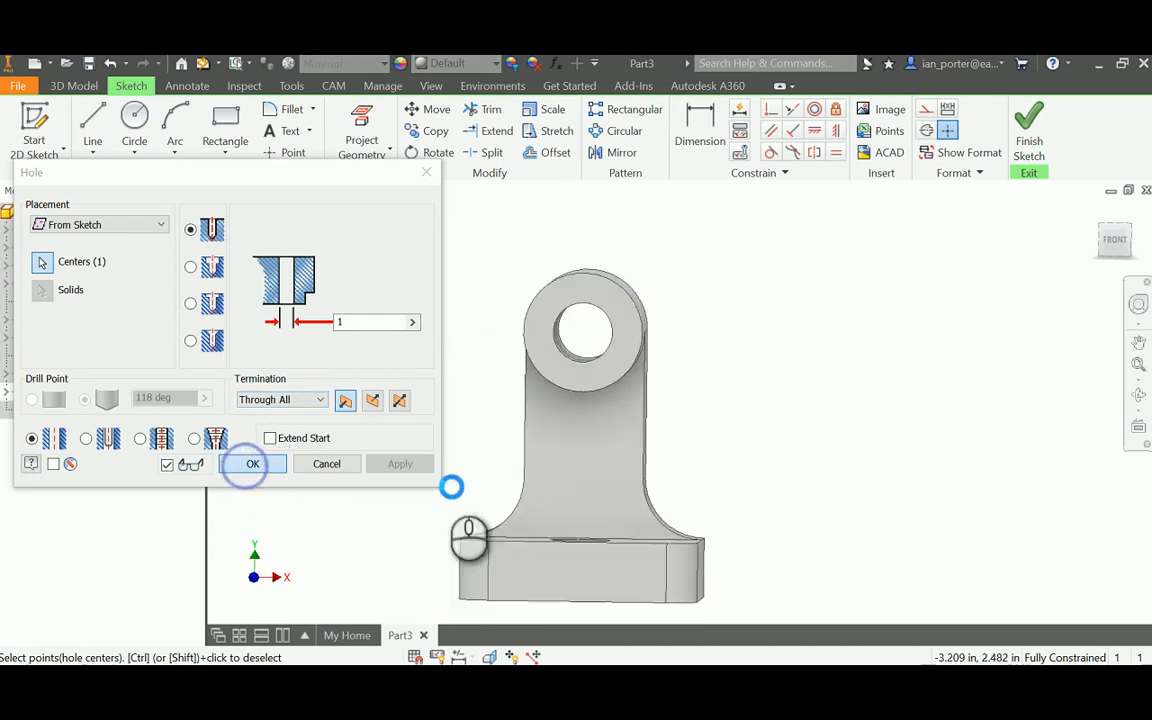
scroll(837, 373, up, 4)
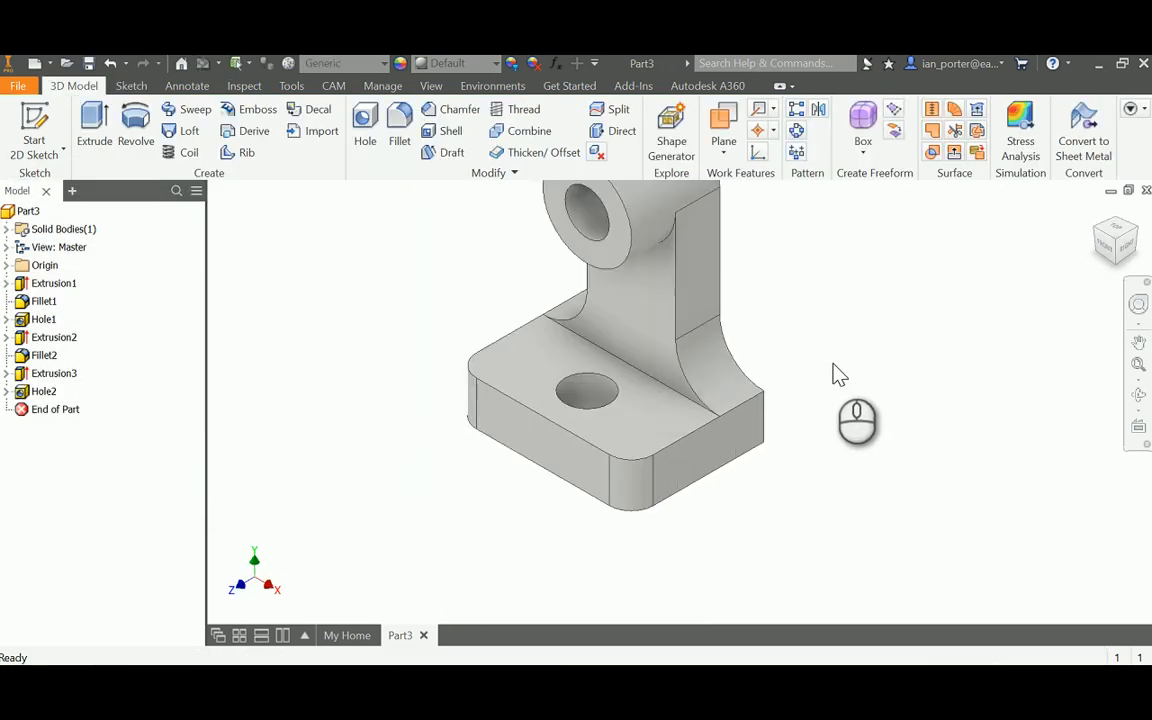
middle_drag(837, 373, 830, 470)
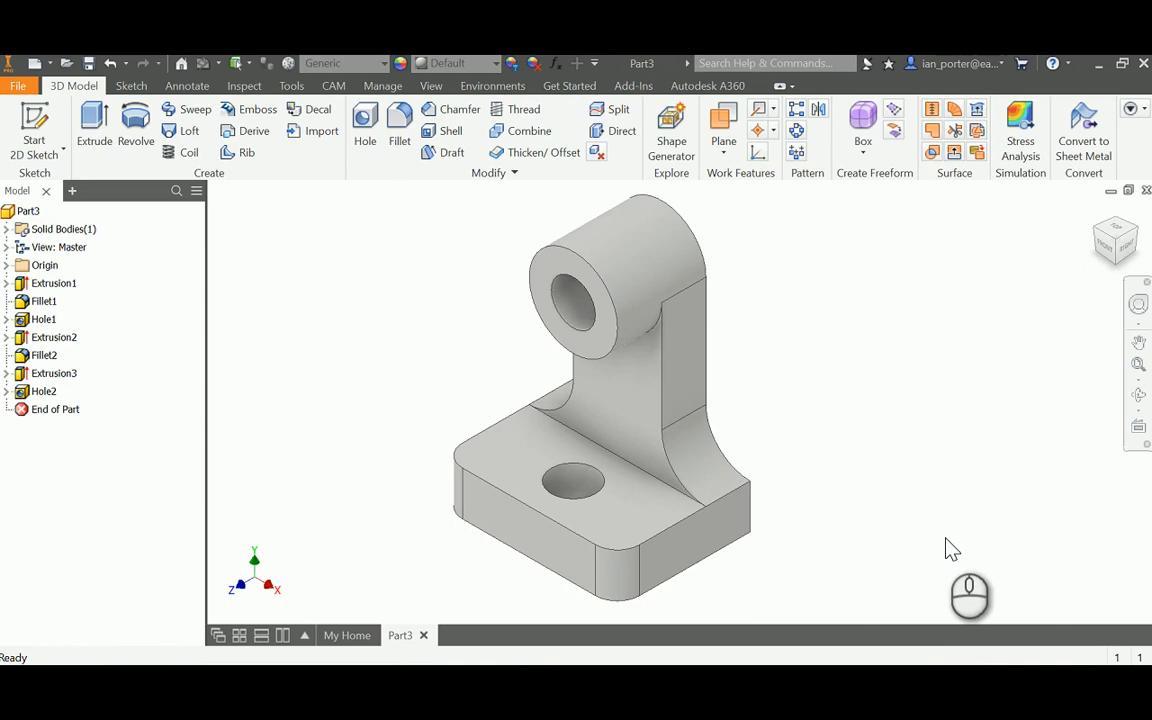